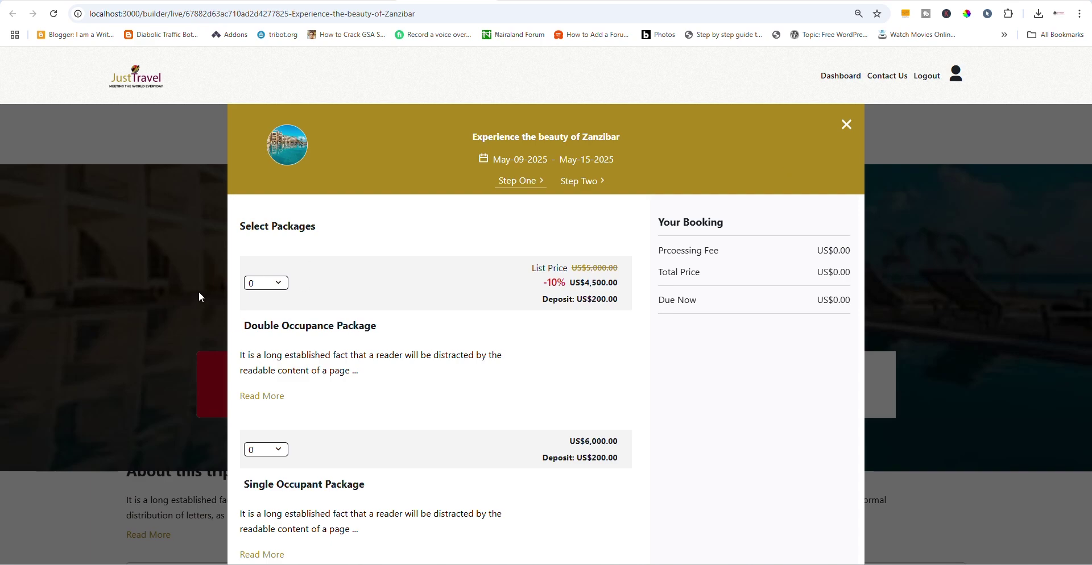
Step: Choose one Double Occupance Package with the Pay Deposit option and continue to the second step of the Zanzibar booking
{"action": "left_click", "coordinate": [280, 283]}
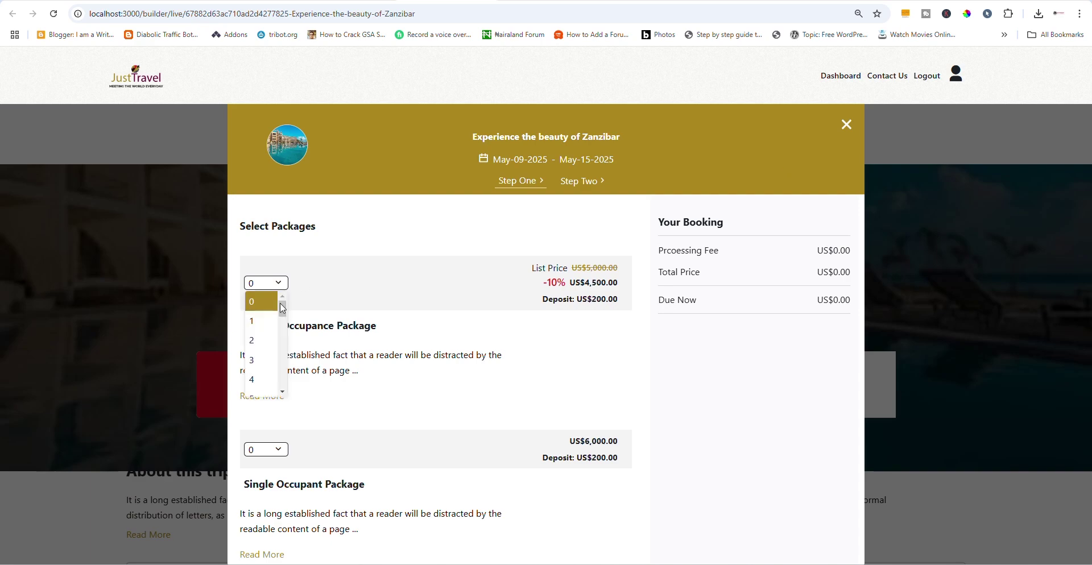
{"action": "left_click", "coordinate": [263, 332]}
{"action": "scroll", "coordinate": [380, 314], "scroll_direction": "down", "scroll_amount": 10}
{"action": "left_click", "coordinate": [250, 245]}
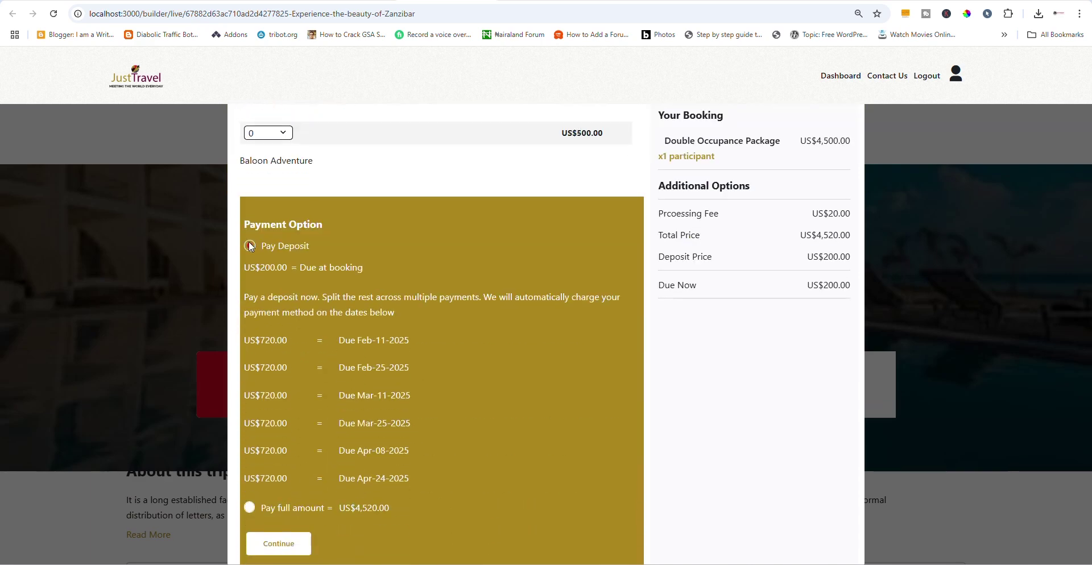
{"action": "scroll", "coordinate": [359, 323], "scroll_direction": "down", "scroll_amount": 2}
{"action": "left_click", "coordinate": [289, 483]}
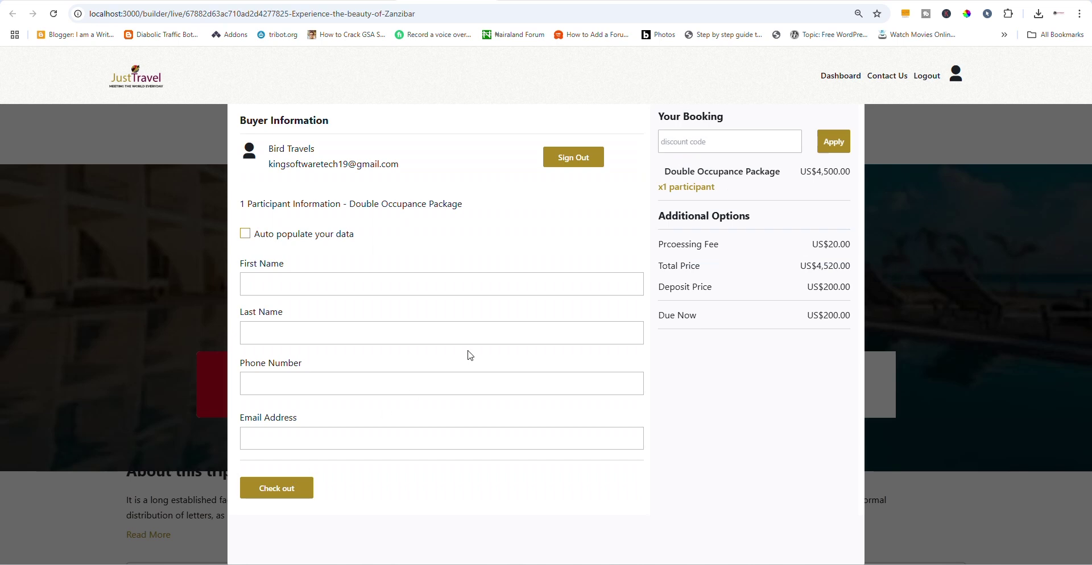
Step: Auto-populate the participant's details in the buyer information form, check the default contact fields and close the booking
{"action": "scroll", "coordinate": [402, 260], "scroll_direction": "up", "scroll_amount": 1}
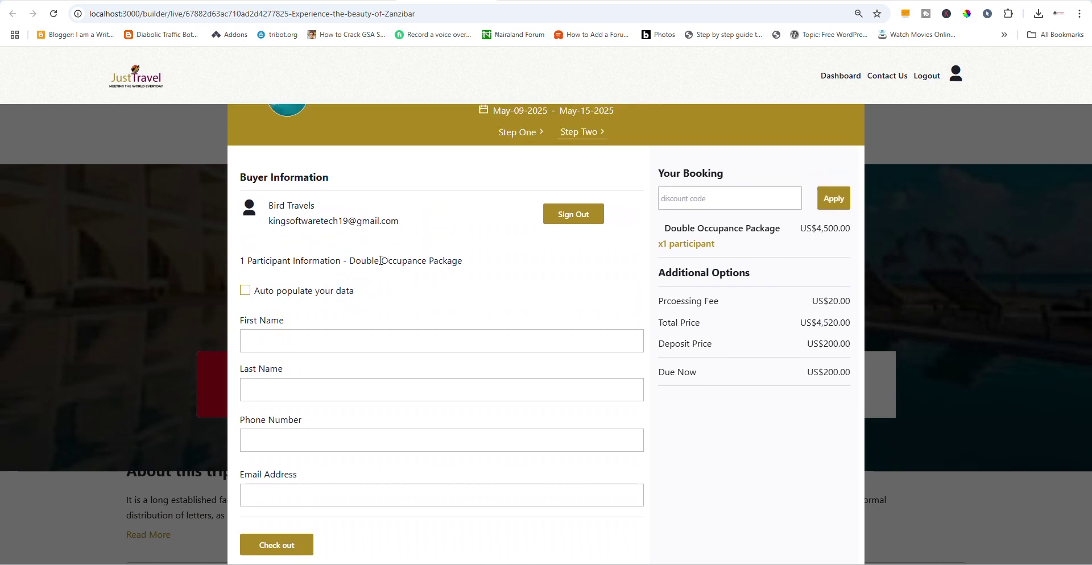
{"action": "scroll", "coordinate": [286, 301], "scroll_direction": "down", "scroll_amount": 1}
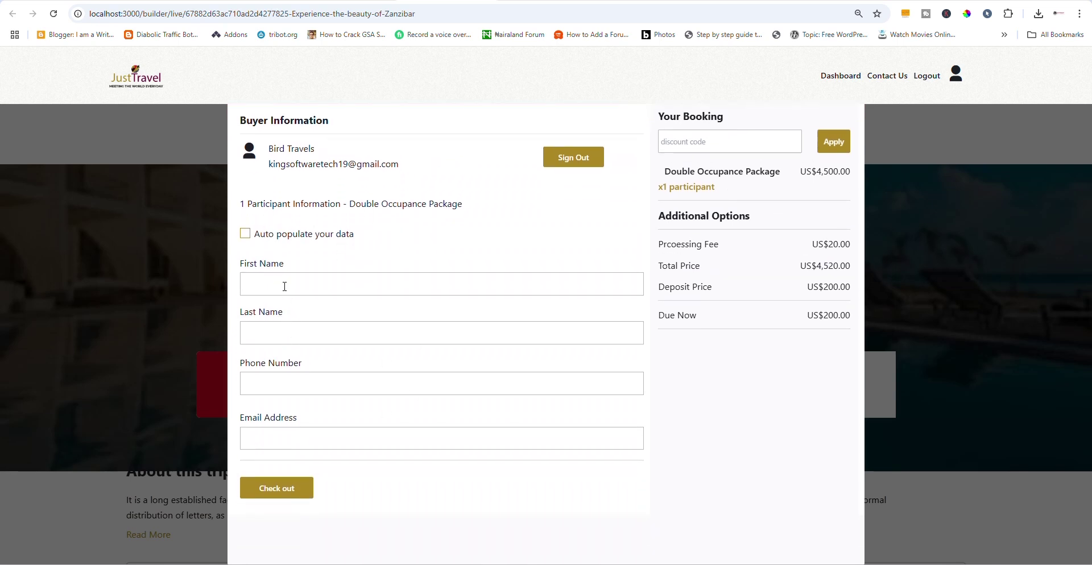
{"action": "left_click", "coordinate": [245, 233]}
{"action": "left_click", "coordinate": [243, 380]}
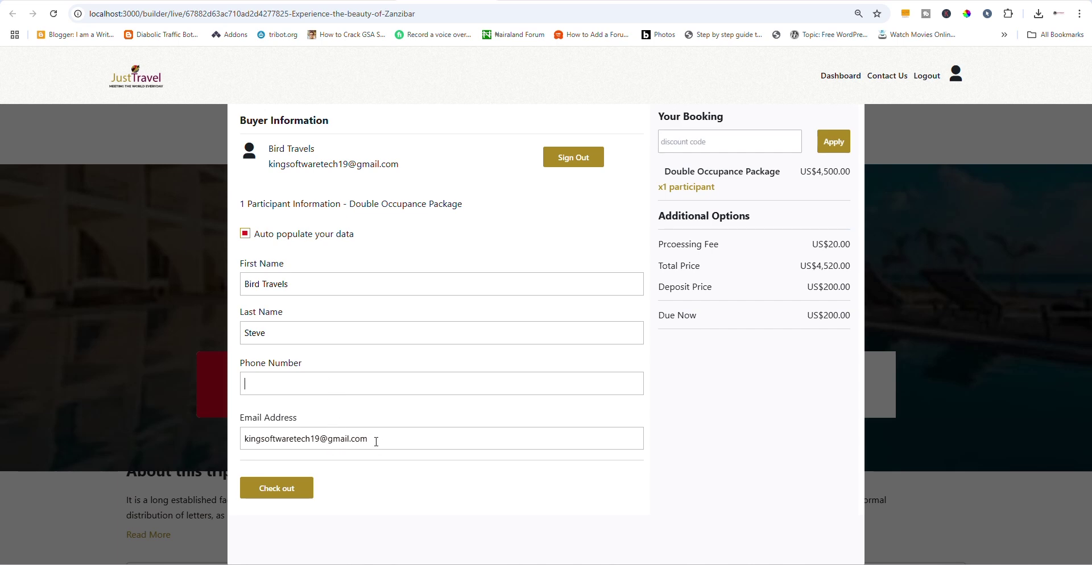
{"action": "left_click_drag", "start_coordinate": [375, 442], "coordinate": [235, 438]}
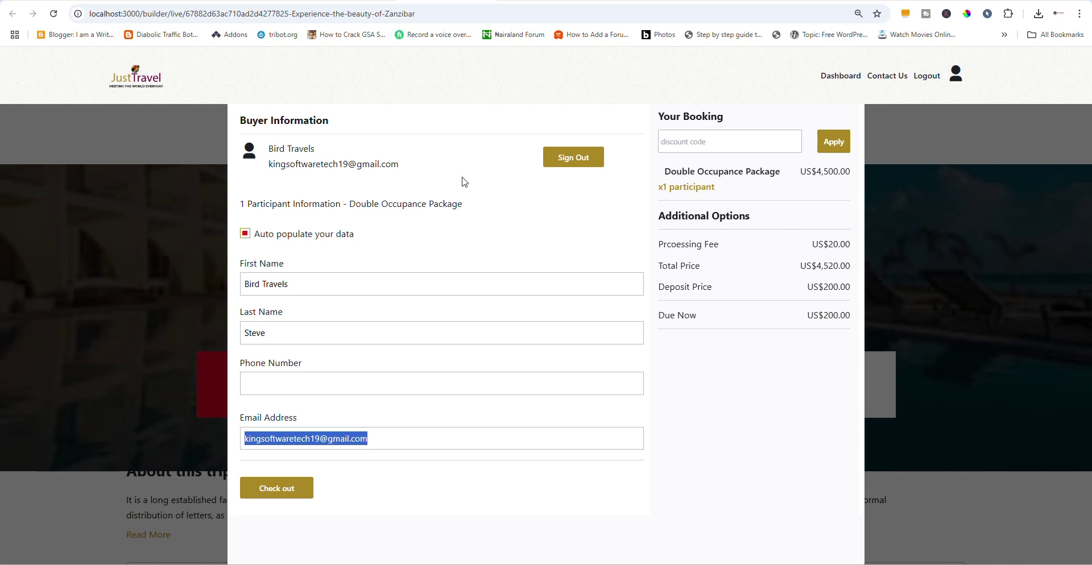
{"action": "scroll", "coordinate": [466, 179], "scroll_direction": "up", "scroll_amount": 2}
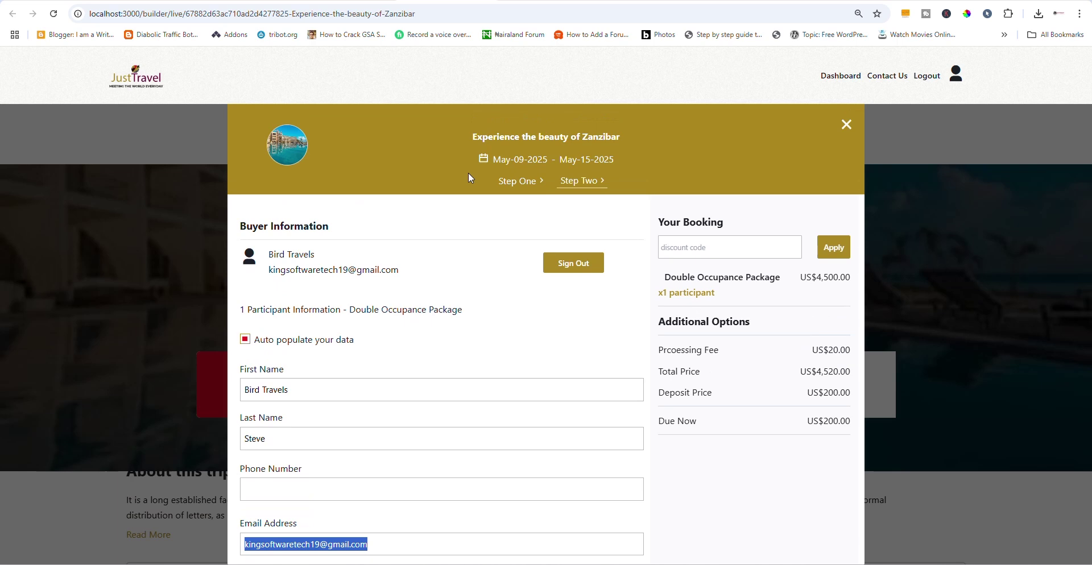
{"action": "left_click", "coordinate": [845, 126]}
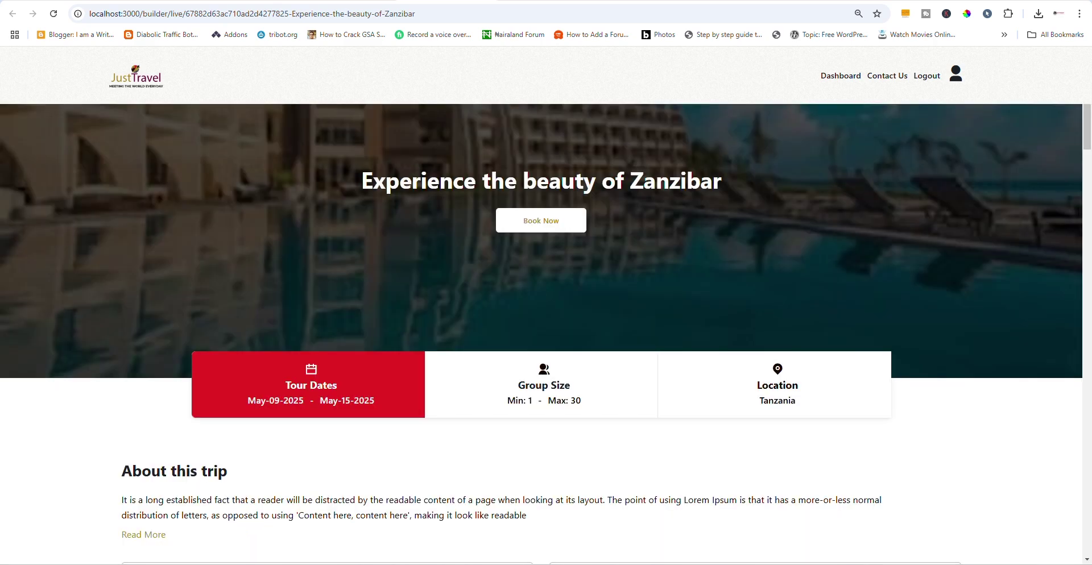
Step: Open the upcoming trip "Experience the beauty of Zanzibar" for editing and go to its participant information settings
{"action": "left_click", "coordinate": [353, 0]}
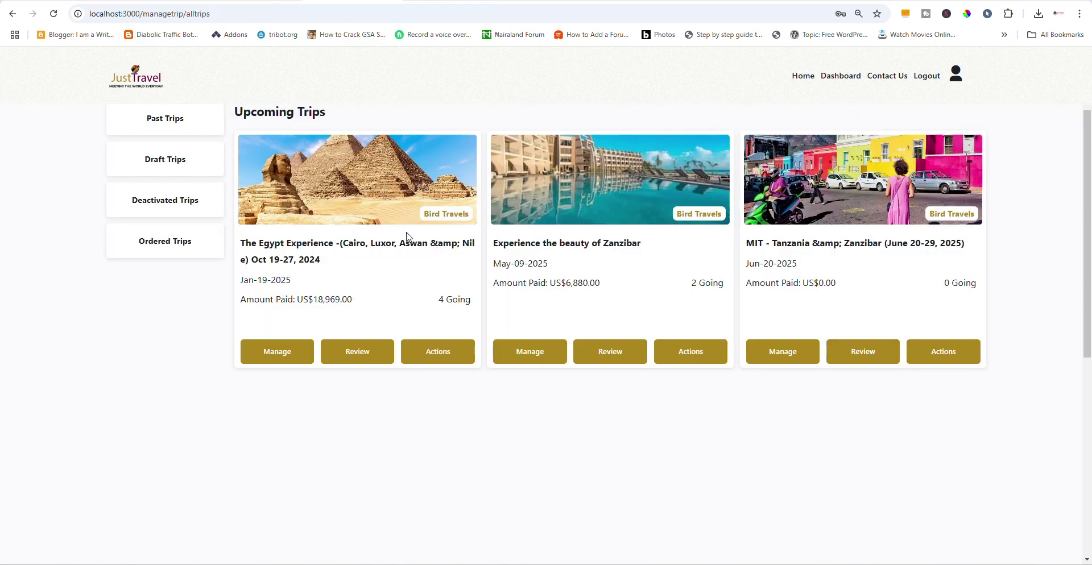
{"action": "left_click", "coordinate": [696, 359]}
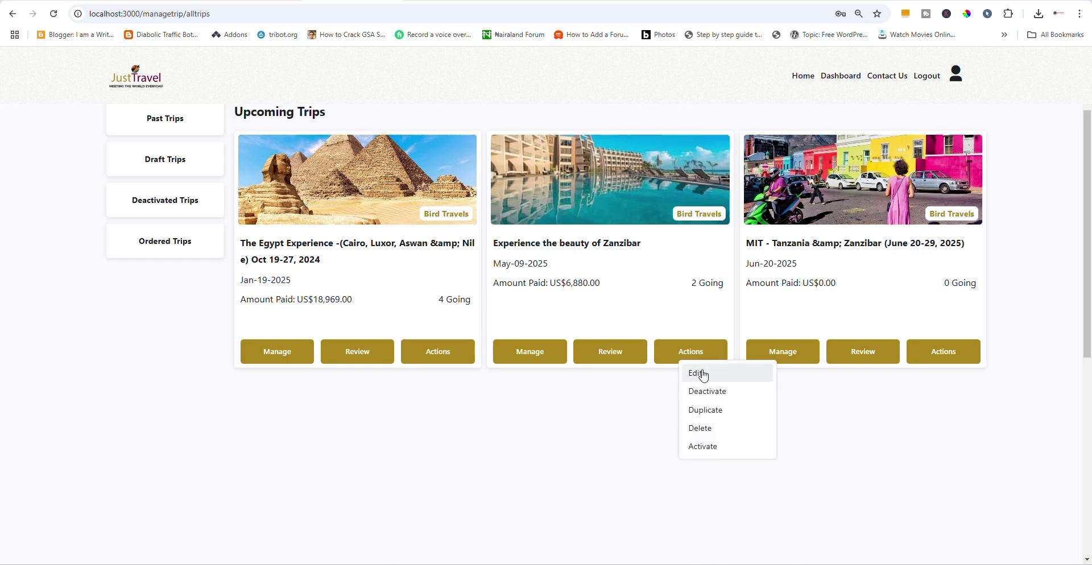
{"action": "left_click", "coordinate": [698, 374]}
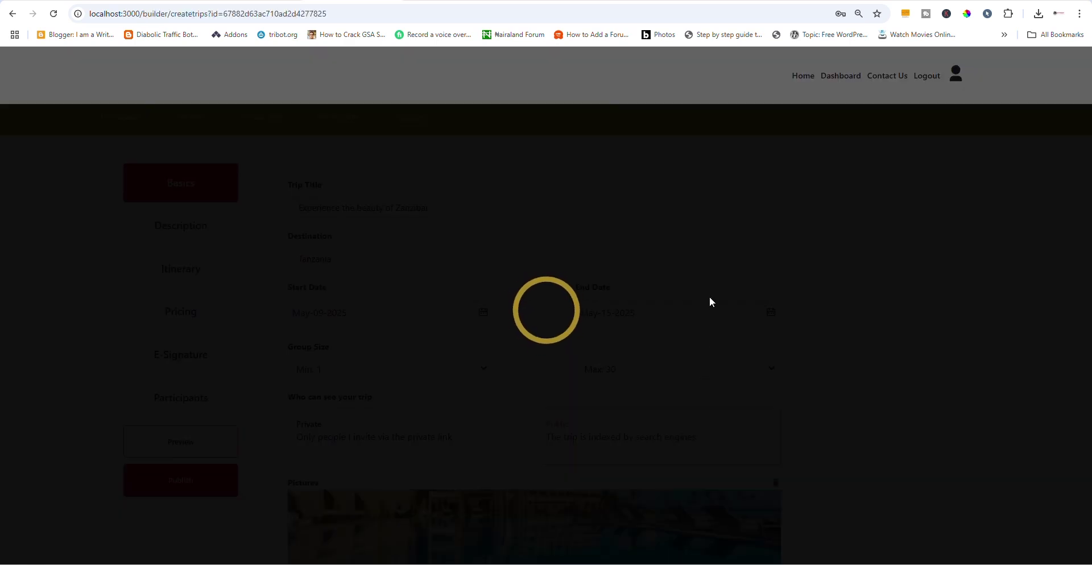
{"action": "scroll", "coordinate": [417, 227], "scroll_direction": "down", "scroll_amount": 1}
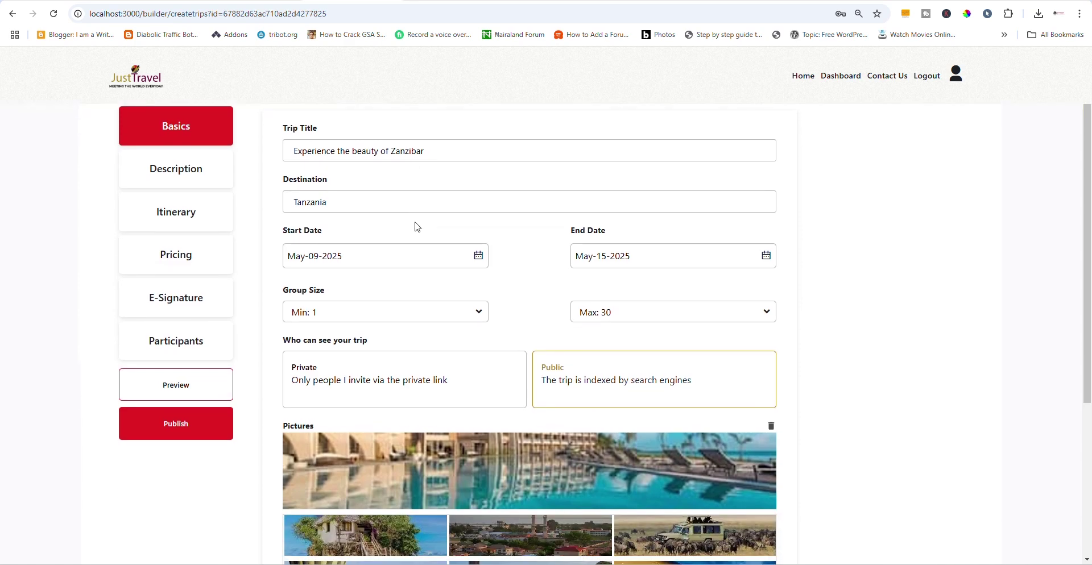
{"action": "left_click", "coordinate": [155, 346]}
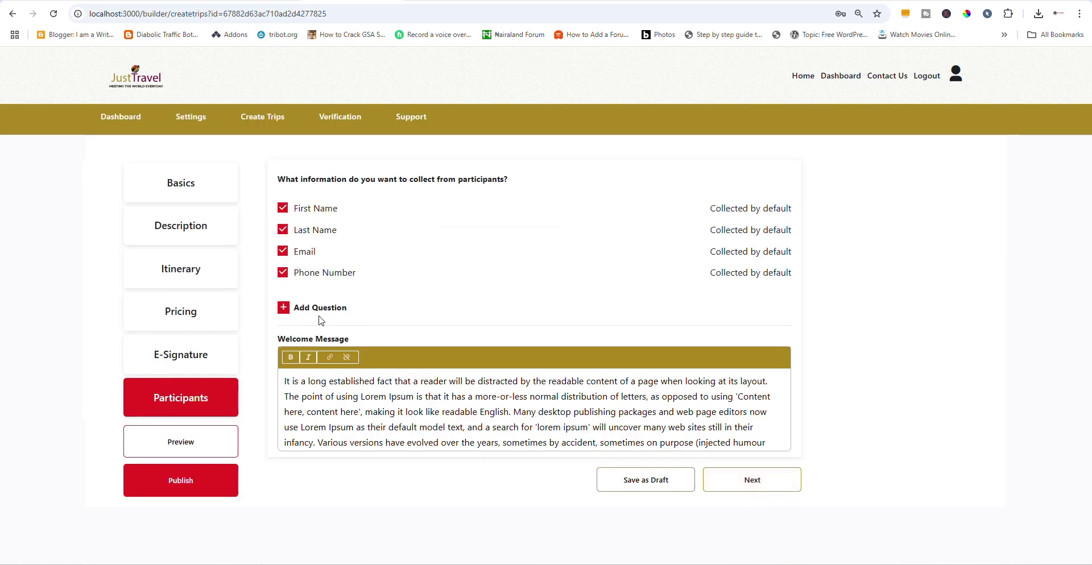
Step: Add a required Text question for participants reading "What is your middle name?" and save it
{"action": "left_click", "coordinate": [317, 309]}
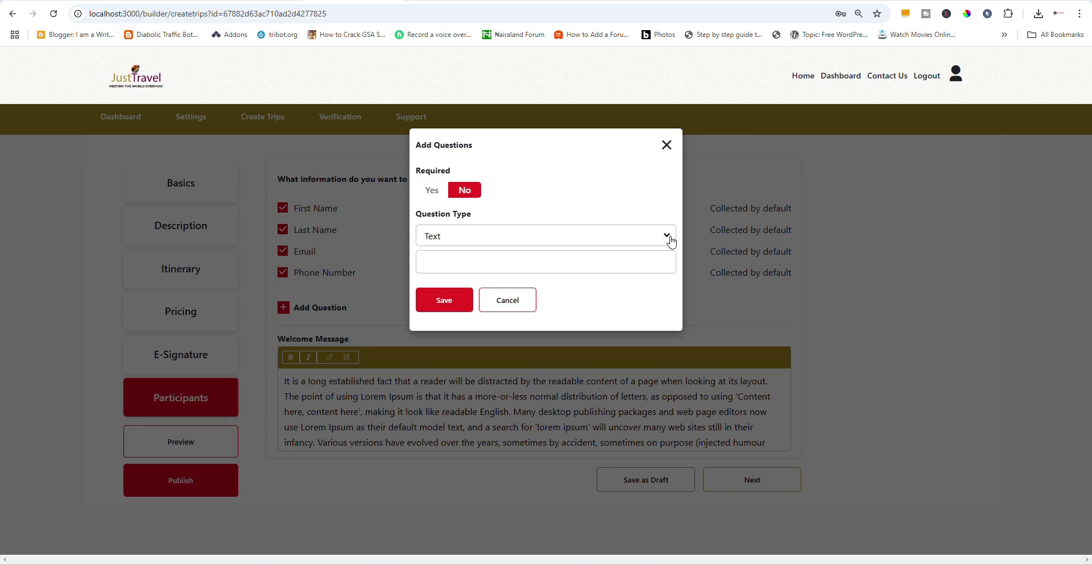
{"action": "left_click", "coordinate": [432, 192]}
{"action": "left_click", "coordinate": [464, 191]}
{"action": "left_click", "coordinate": [438, 191]}
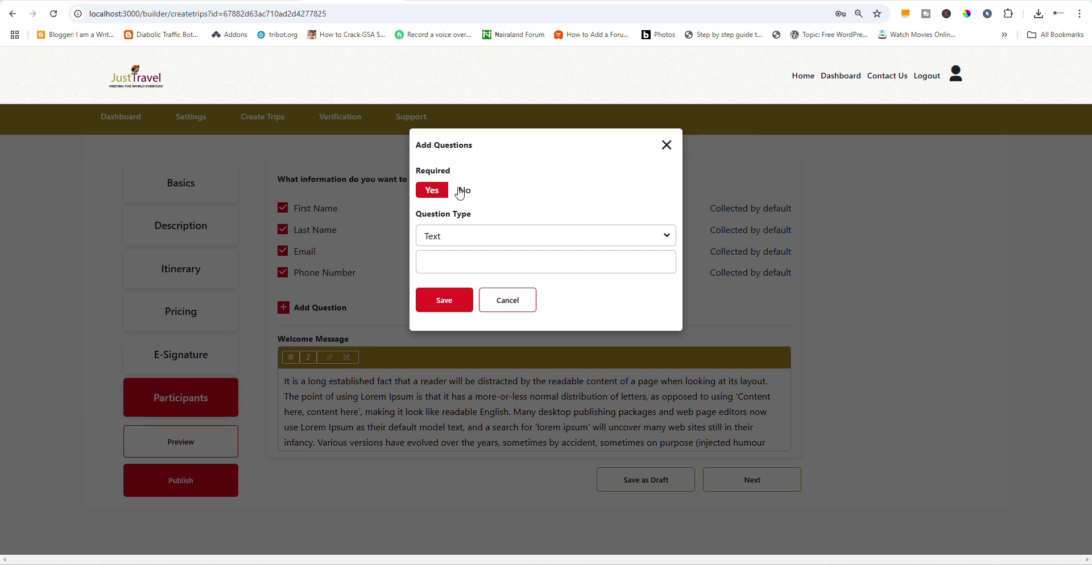
{"action": "left_click", "coordinate": [666, 235]}
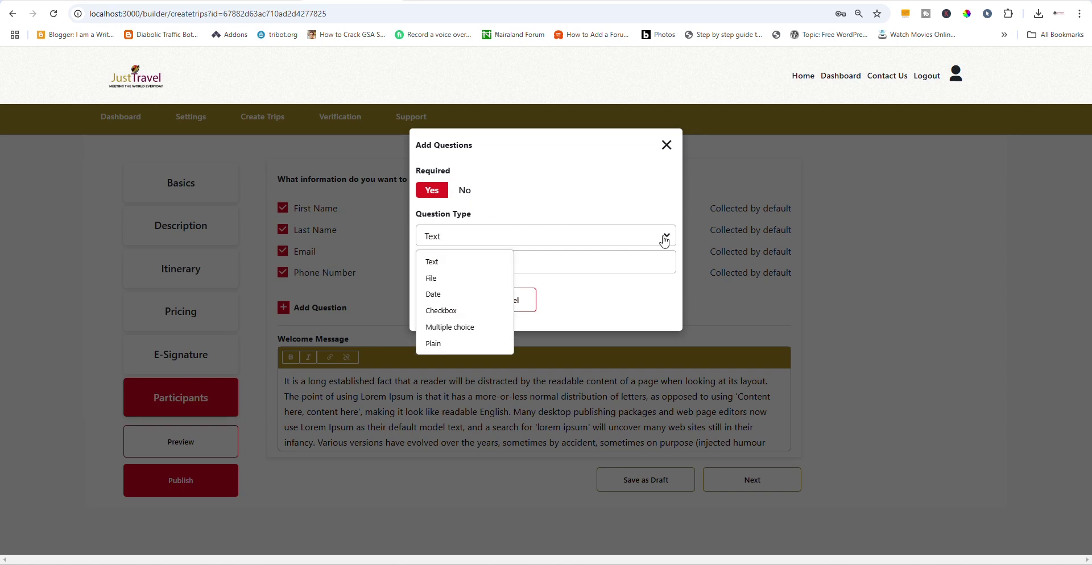
{"action": "left_click", "coordinate": [465, 261]}
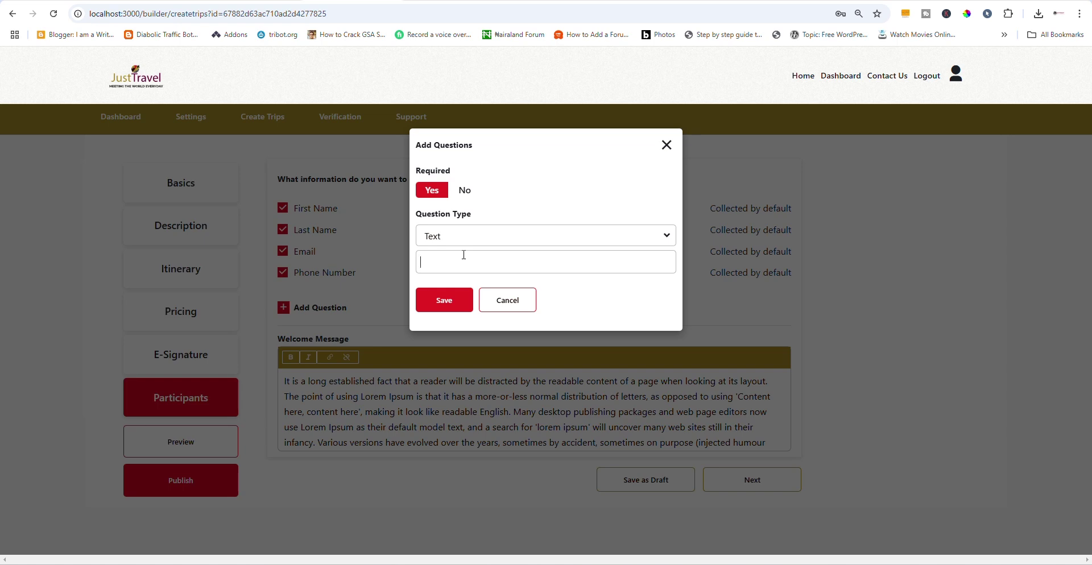
{"action": "type", "text": "What is your middle name?"}
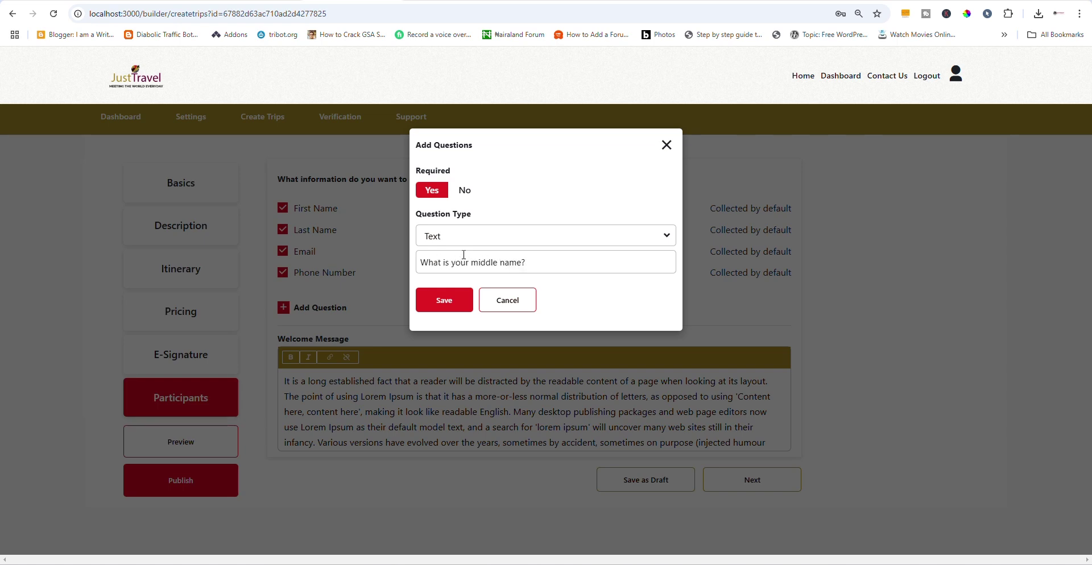
{"action": "left_click", "coordinate": [444, 300]}
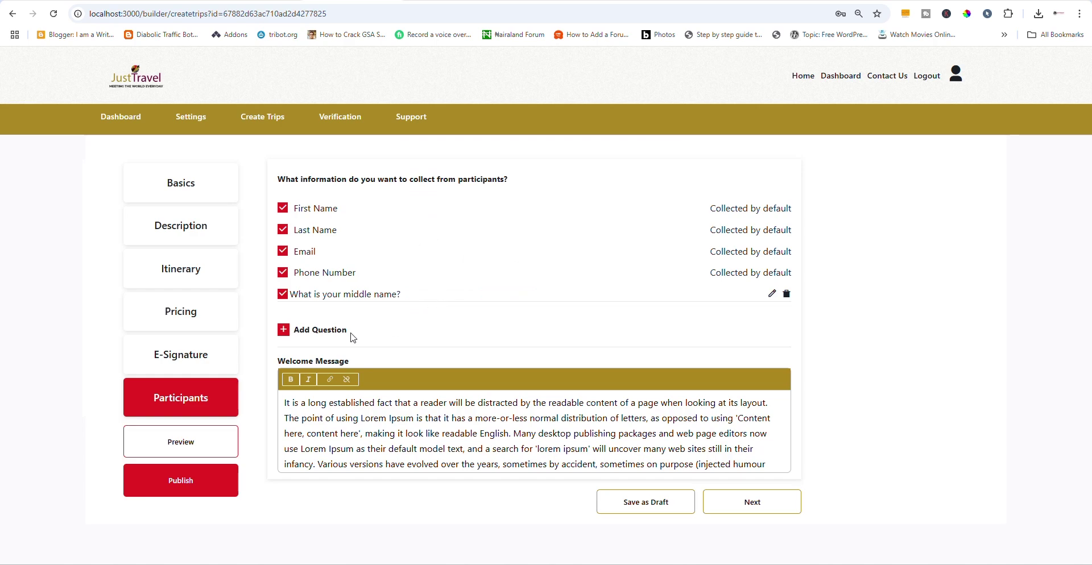
Step: Add an optional File question for participants titled "Your passport ID" and save it
{"action": "left_click", "coordinate": [332, 332]}
{"action": "left_click", "coordinate": [664, 239]}
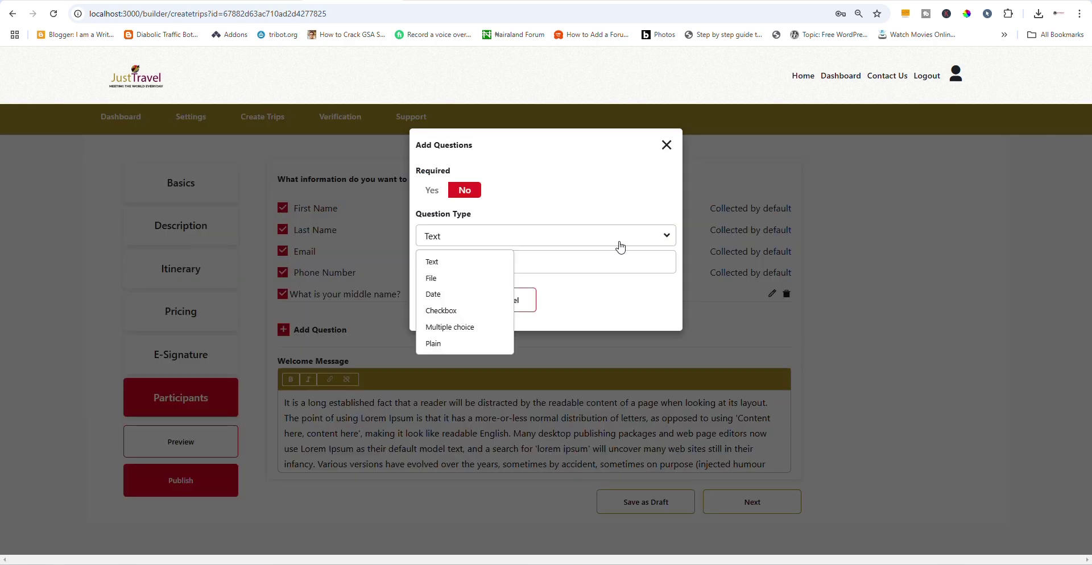
{"action": "left_click", "coordinate": [443, 279]}
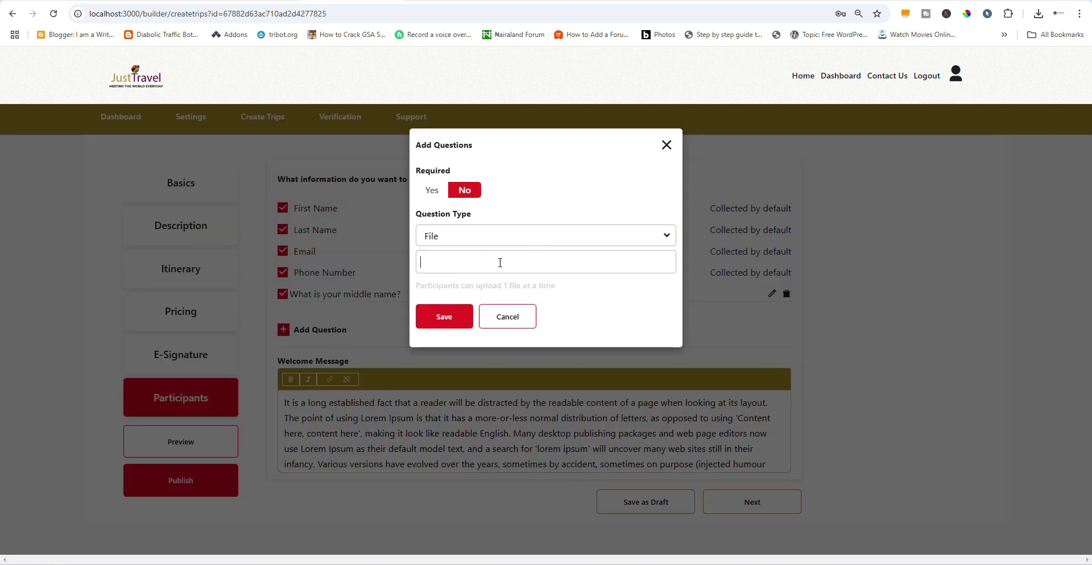
{"action": "type", "text": "Your passport ID"}
{"action": "left_click", "coordinate": [444, 317]}
Step: Add an optional Date question for participants titled "Date of birth" and save it
{"action": "scroll", "coordinate": [365, 341], "scroll_direction": "down", "scroll_amount": 1}
{"action": "left_click", "coordinate": [319, 340]}
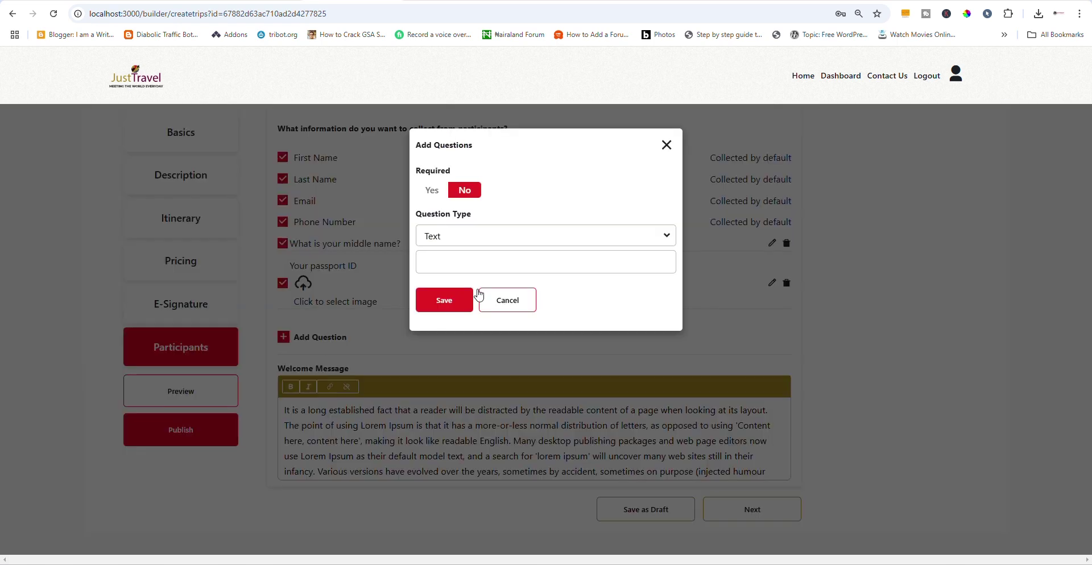
{"action": "left_click", "coordinate": [658, 237]}
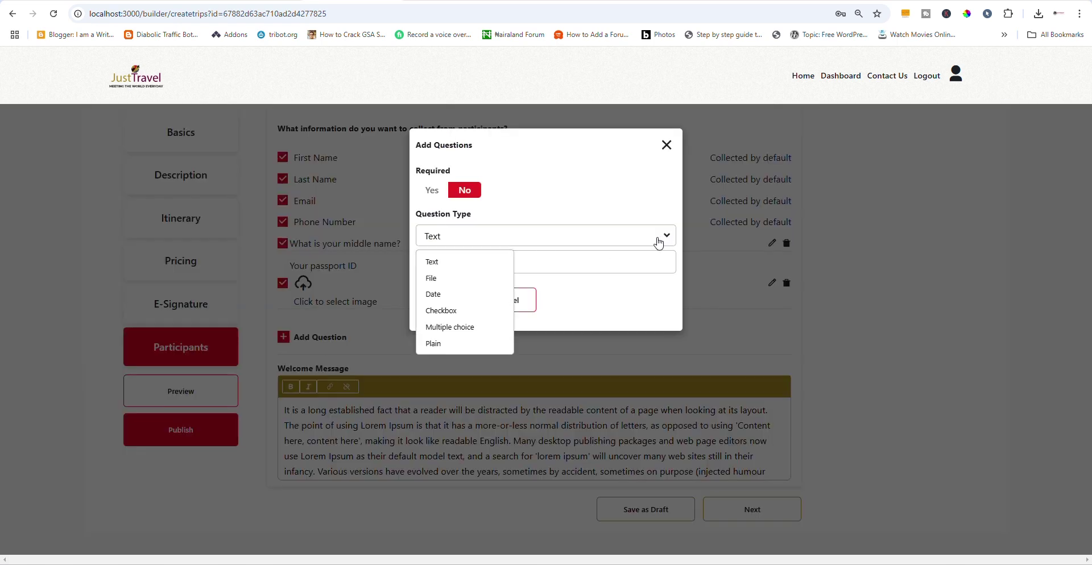
{"action": "left_click", "coordinate": [455, 294]}
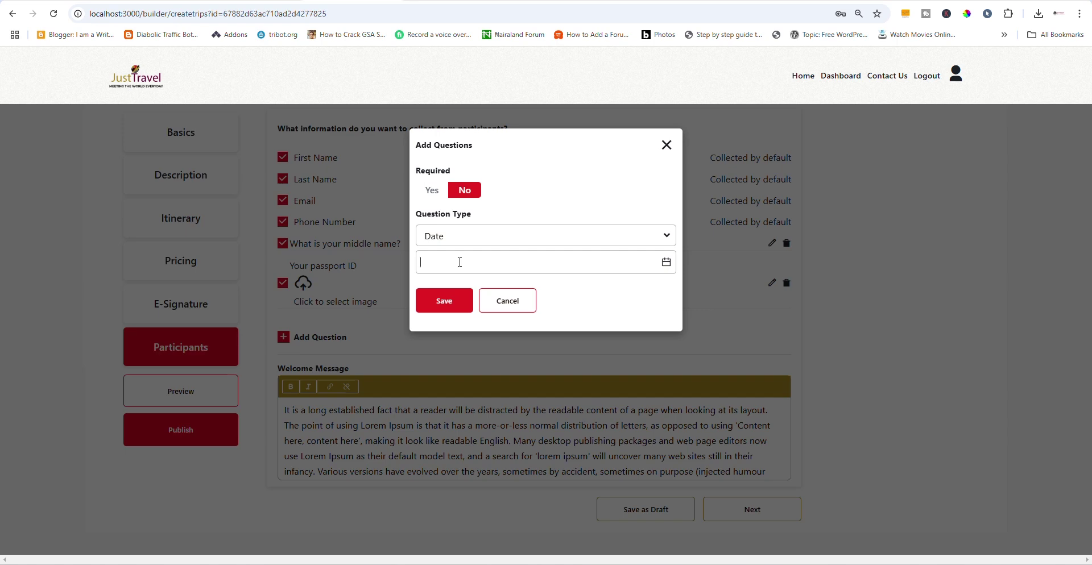
{"action": "type", "text": "Ch"}
{"action": "key", "text": "BackSpace"}
{"action": "type", "text": "Date of birth"}
{"action": "left_click", "coordinate": [439, 302]}
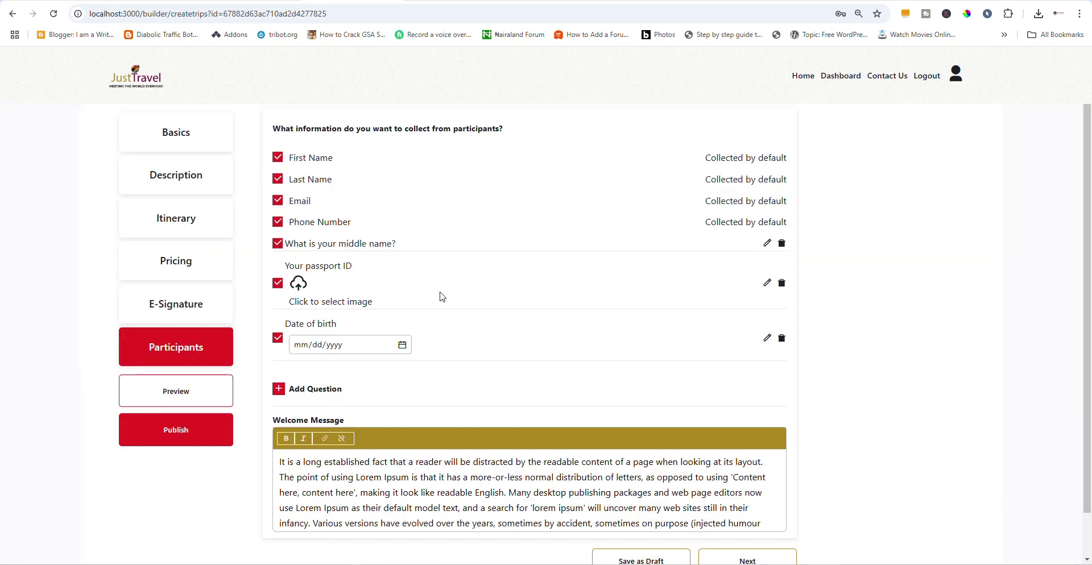
Step: Create an optional Checkbox question for participants with the text "What is your gender"
{"action": "scroll", "coordinate": [444, 279], "scroll_direction": "down", "scroll_amount": 1}
{"action": "left_click", "coordinate": [302, 341]}
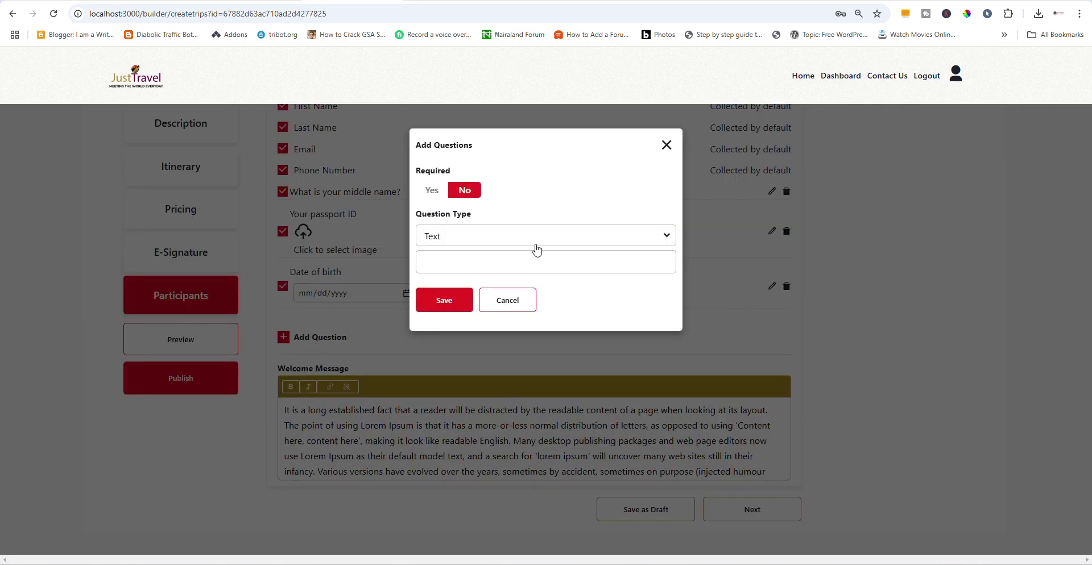
{"action": "left_click", "coordinate": [664, 234]}
{"action": "left_click", "coordinate": [452, 312]}
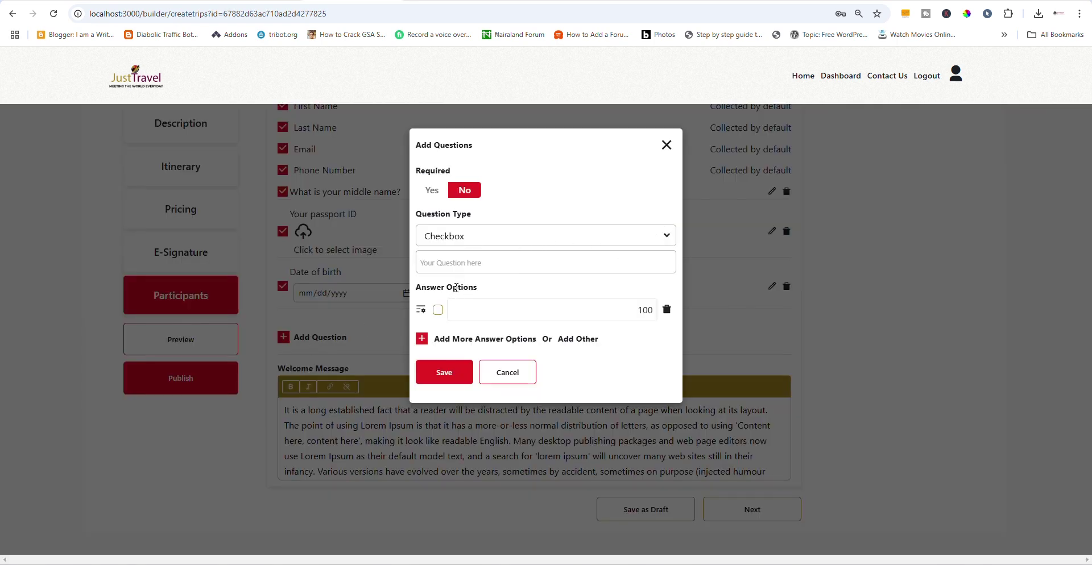
{"action": "left_click", "coordinate": [456, 268]}
{"action": "type", "text": "What"}
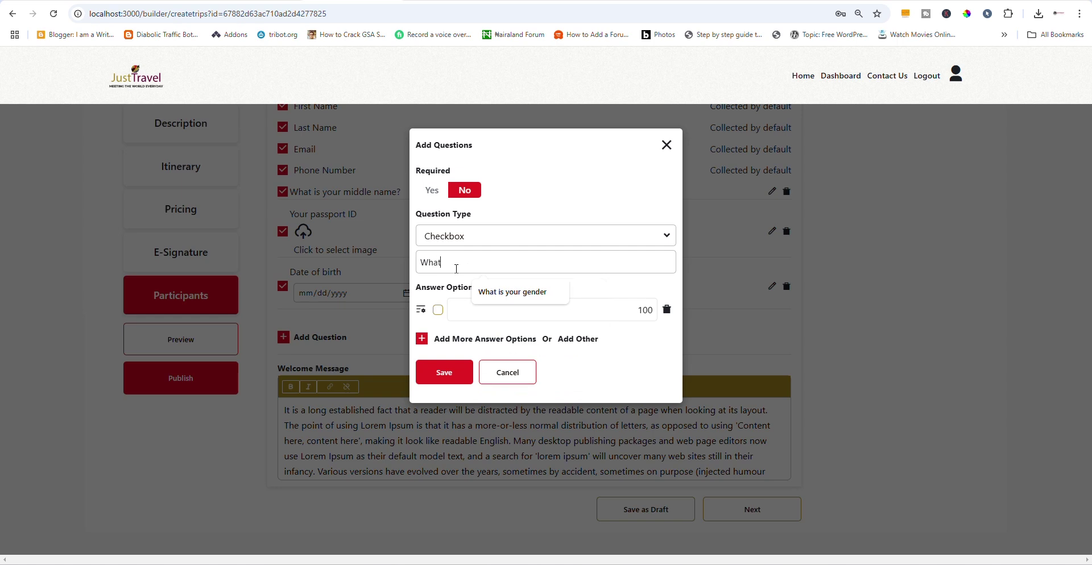
{"action": "left_click", "coordinate": [510, 292]}
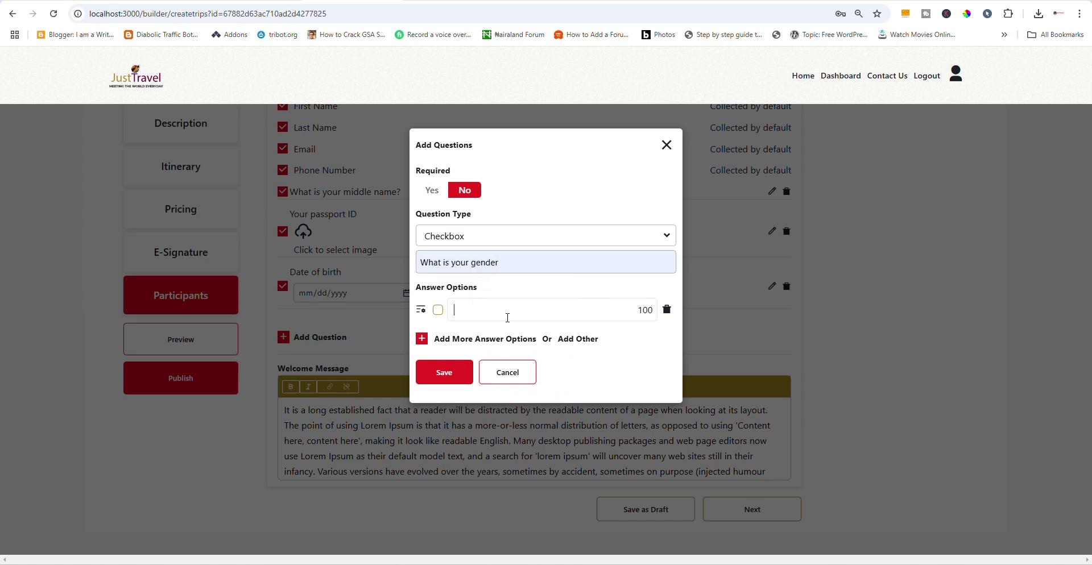
Step: Give the gender question the answer options Female, Male and Other, and save it
{"action": "left_click", "coordinate": [508, 318]}
{"action": "type", "text": "Female"}
{"action": "left_click", "coordinate": [493, 339]}
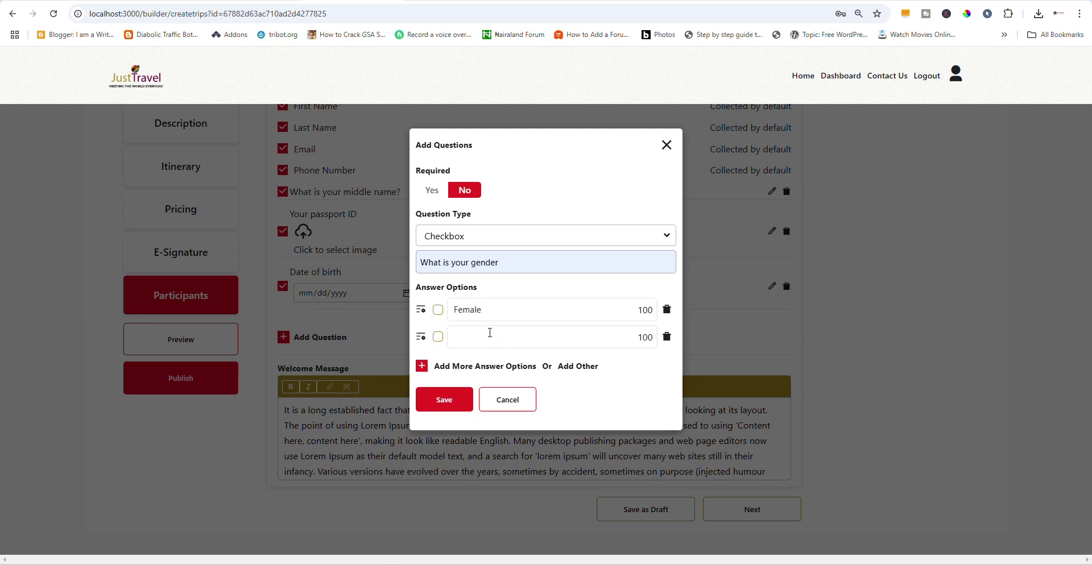
{"action": "type", "text": "Male"}
{"action": "left_click", "coordinate": [583, 367]}
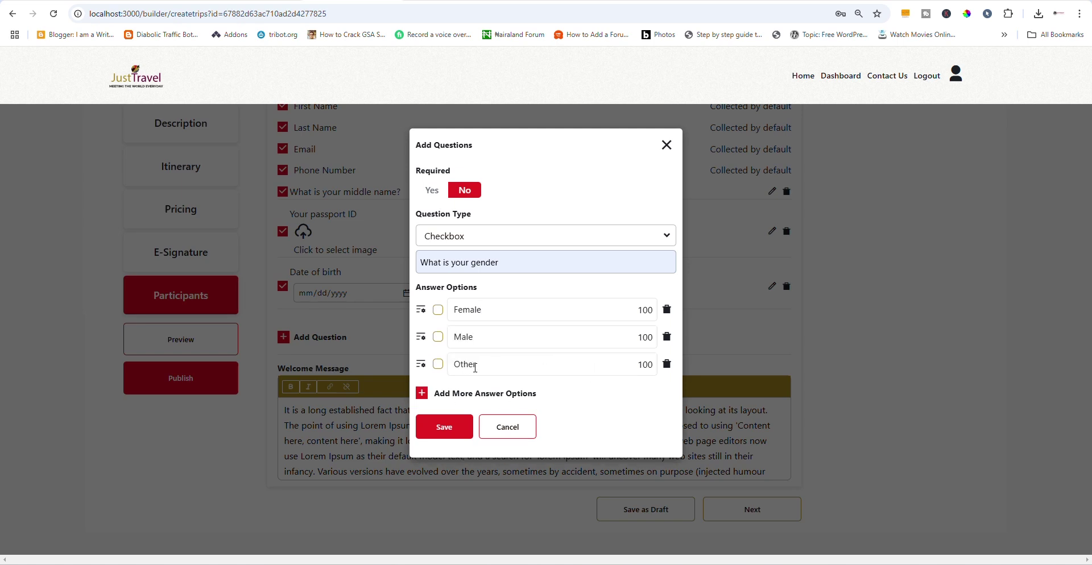
{"action": "left_click", "coordinate": [443, 431]}
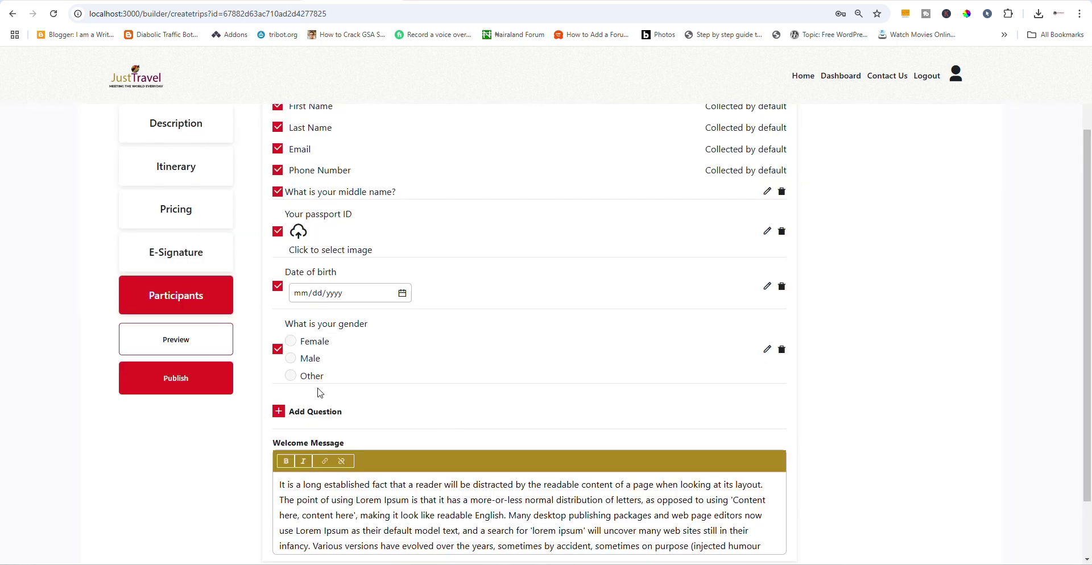
Step: Create an optional Multiple choice question for participants with the text "How did you hear about us?"
{"action": "left_click", "coordinate": [315, 411]}
{"action": "left_click", "coordinate": [649, 241]}
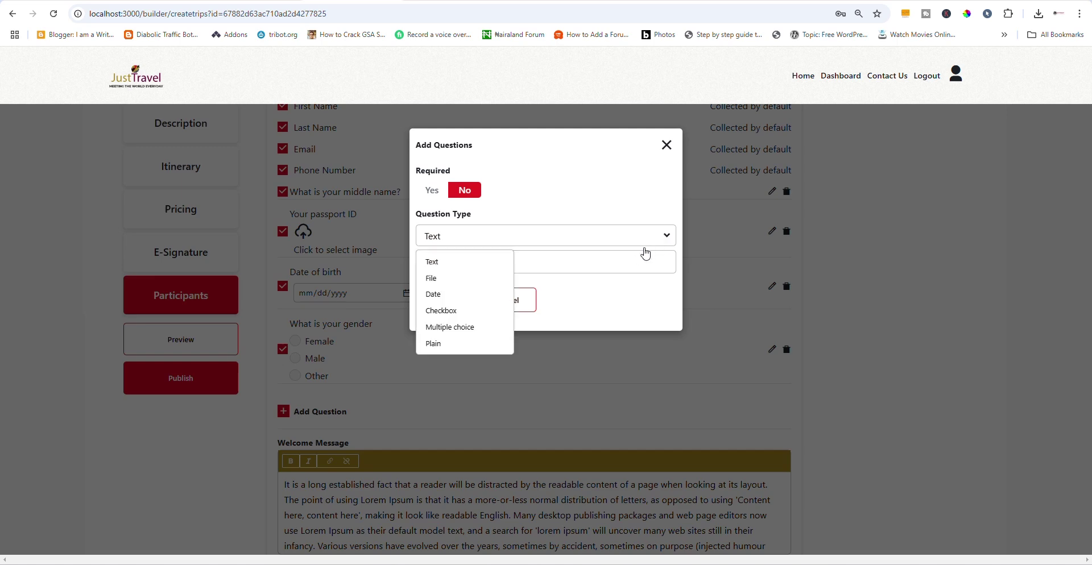
{"action": "left_click", "coordinate": [450, 327]}
{"action": "left_click", "coordinate": [467, 262]}
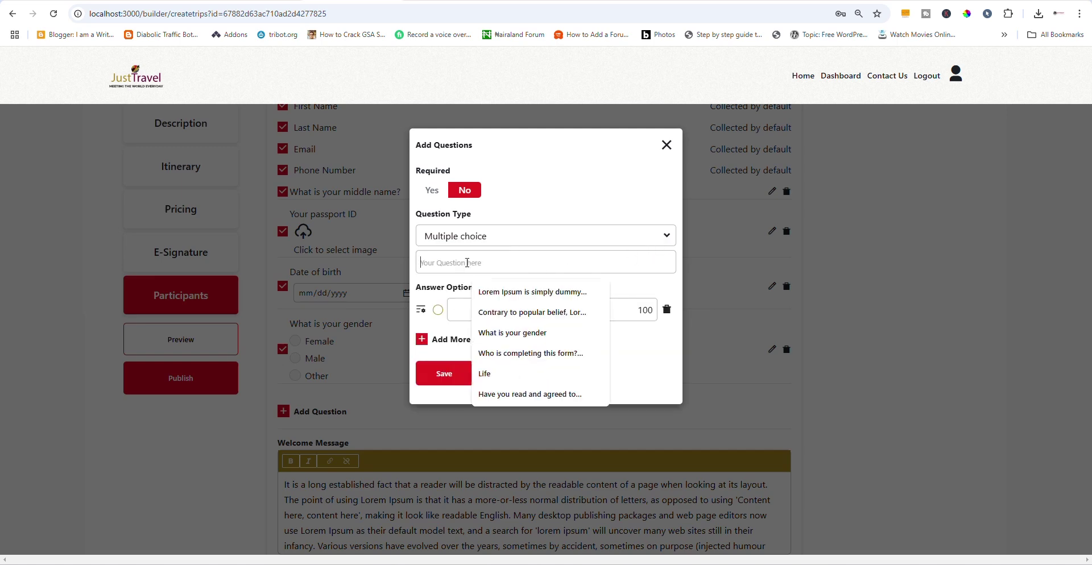
{"action": "type", "text": "How d"}
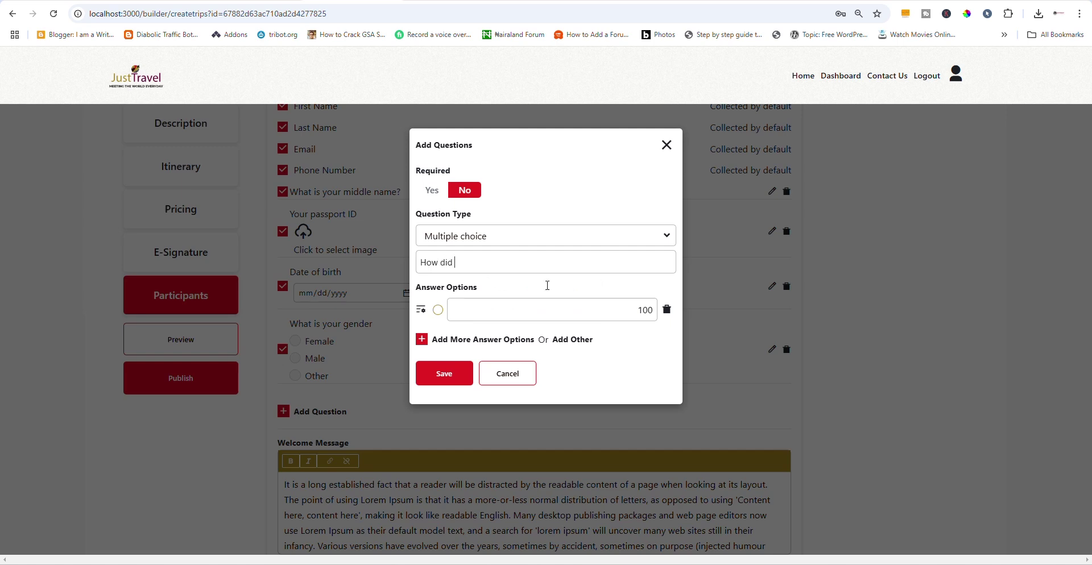
{"action": "type", "text": "id you hear ab"}
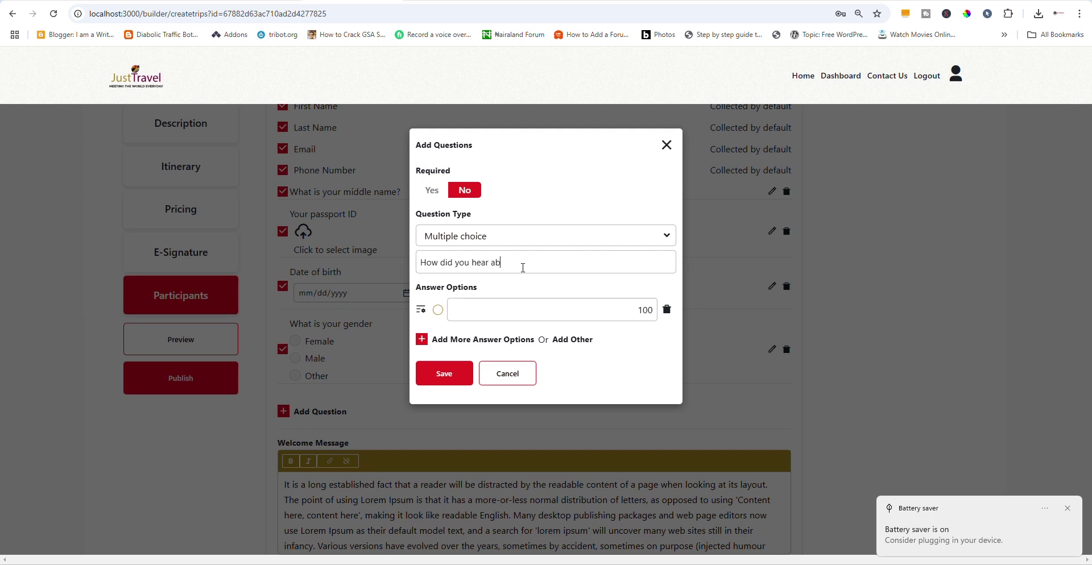
{"action": "type", "text": "ou"}
Step: Give the question the answer options Facebook, Instagram, Twitter and YouTube, and save it
{"action": "left_click", "coordinate": [472, 314]}
{"action": "type", "text": "Facebo"}
{"action": "type", "text": "book"}
{"action": "key", "text": "Return"}
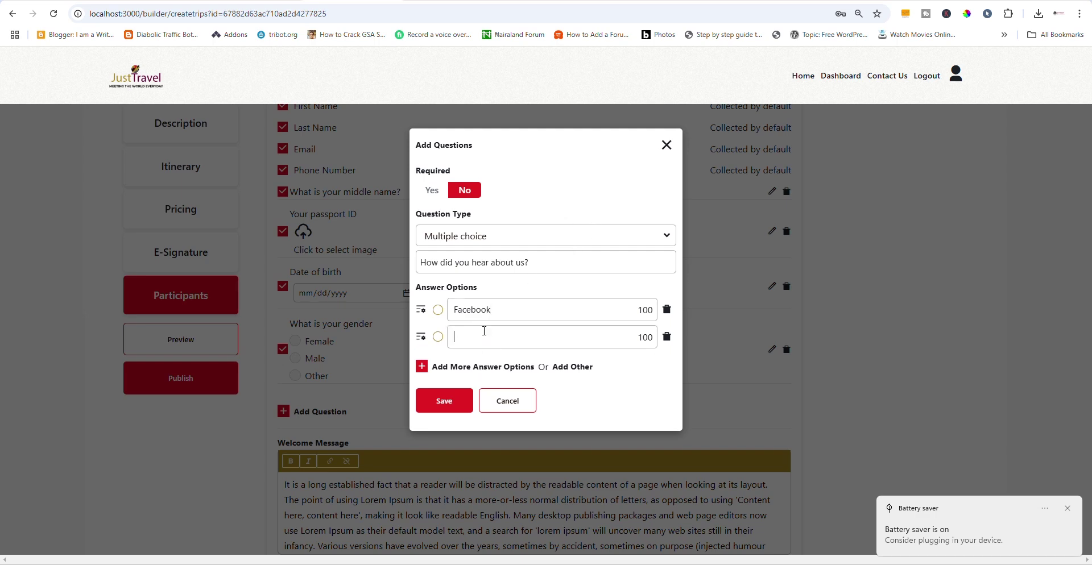
{"action": "type", "text": "Instagram"}
{"action": "key", "text": "Return"}
{"action": "left_click", "coordinate": [457, 364]}
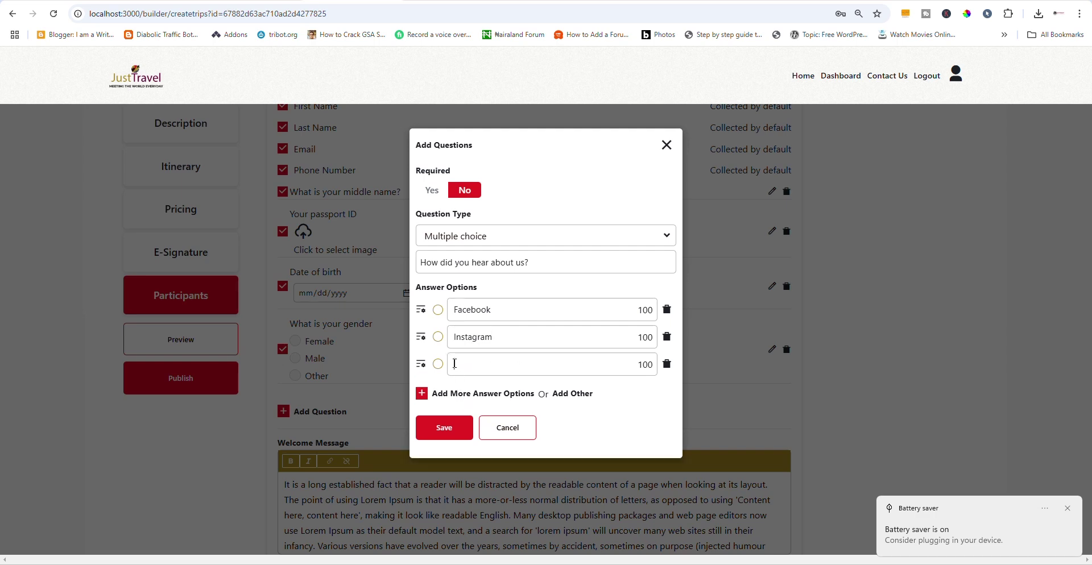
{"action": "type", "text": "Twitter"}
{"action": "left_click", "coordinate": [490, 394]}
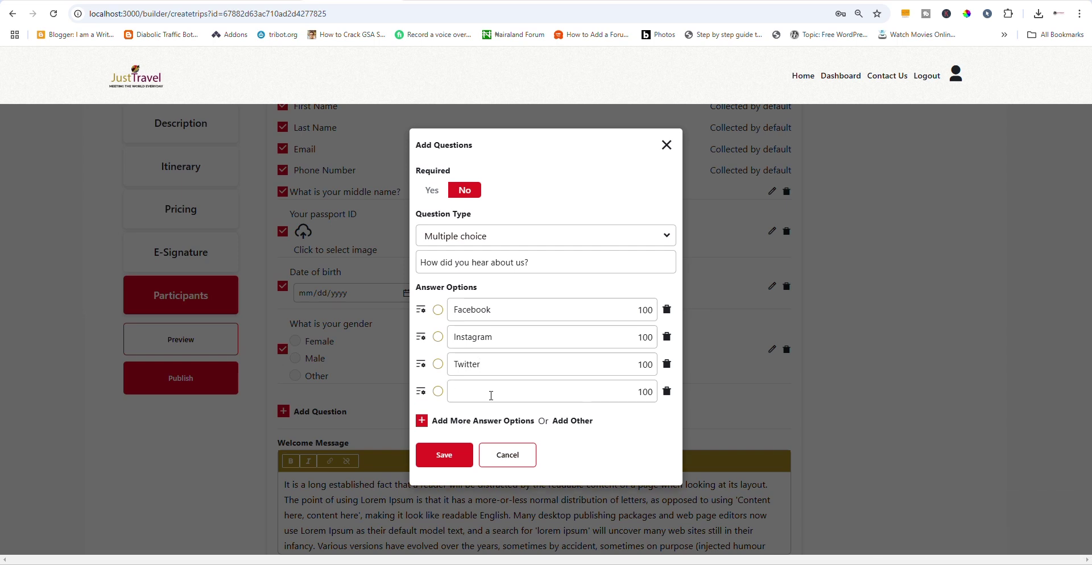
{"action": "type", "text": "YouTube"}
{"action": "left_click", "coordinate": [444, 455]}
Step: Publish the "Experience the beauty of Zanzibar" trip with its custom participant questions
{"action": "scroll", "coordinate": [521, 367], "scroll_direction": "down", "scroll_amount": 1}
{"action": "scroll", "coordinate": [520, 368], "scroll_direction": "down", "scroll_amount": 3}
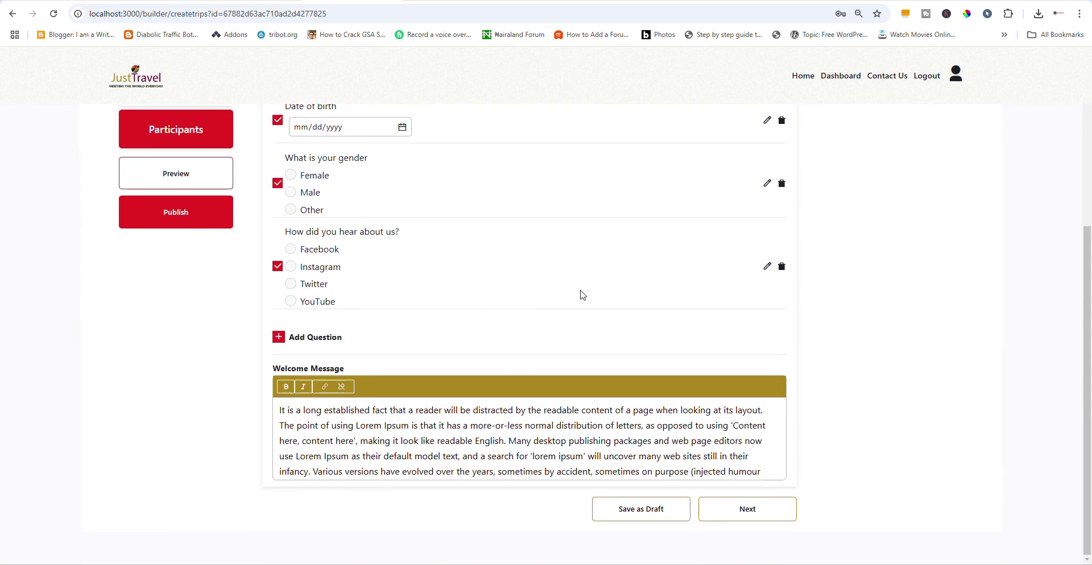
{"action": "scroll", "coordinate": [371, 289], "scroll_direction": "down", "scroll_amount": 1}
{"action": "scroll", "coordinate": [369, 267], "scroll_direction": "down", "scroll_amount": 1}
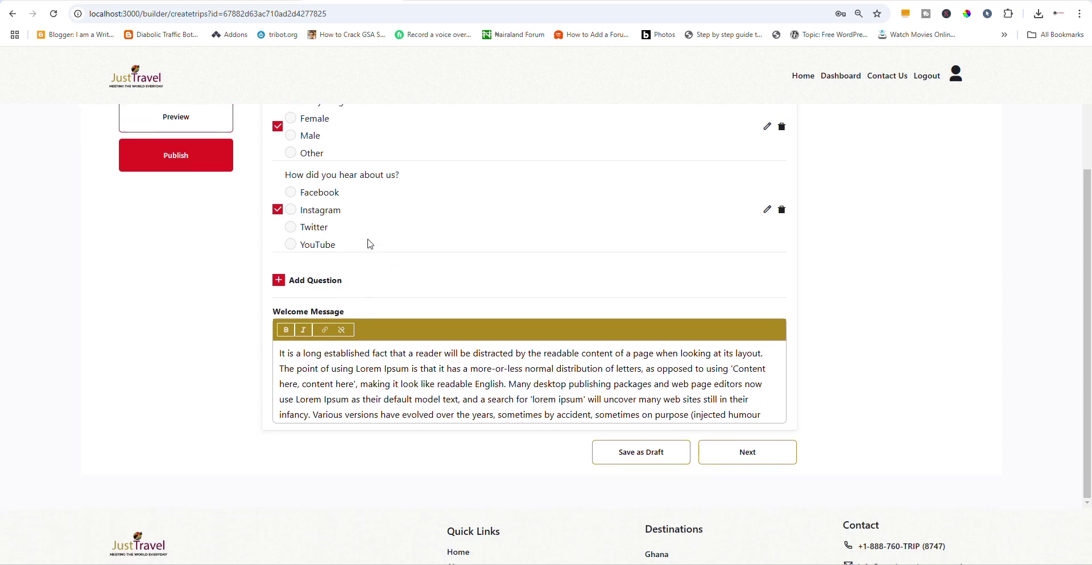
{"action": "scroll", "coordinate": [194, 267], "scroll_direction": "up", "scroll_amount": 1}
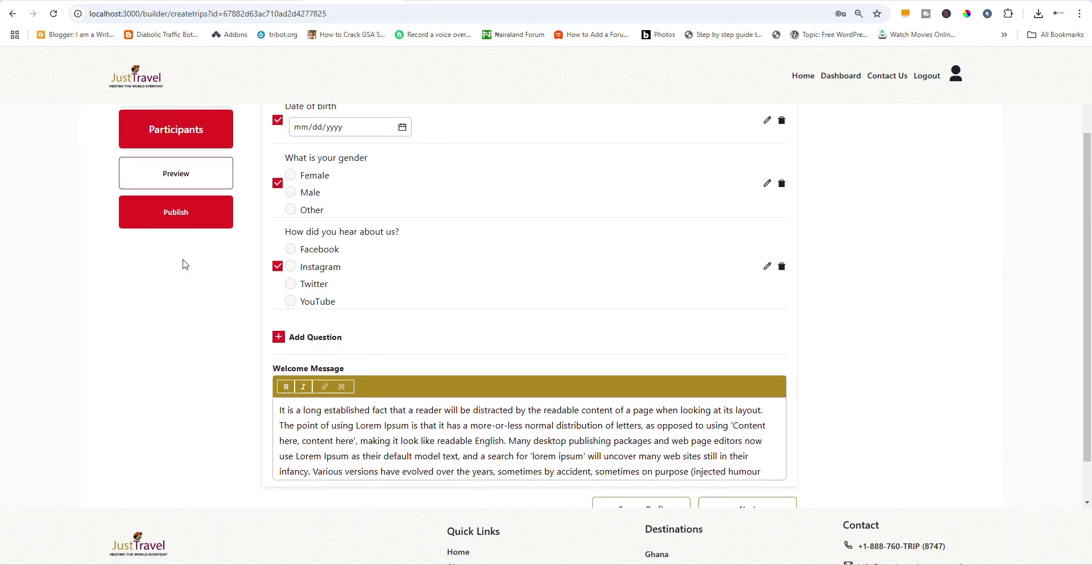
{"action": "left_click", "coordinate": [171, 223]}
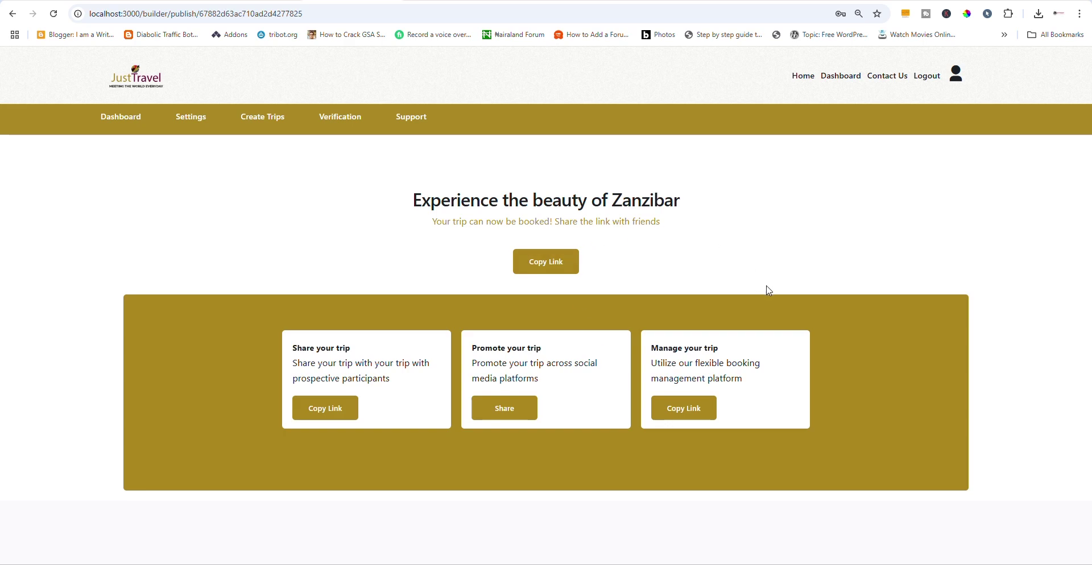
Step: On the live trip page, book the Double Occupance Package for one participant with Pay Deposit and continue to the participant information
{"action": "scroll", "coordinate": [768, 291], "scroll_direction": "down", "scroll_amount": 2}
{"action": "scroll", "coordinate": [773, 289], "scroll_direction": "up", "scroll_amount": 2}
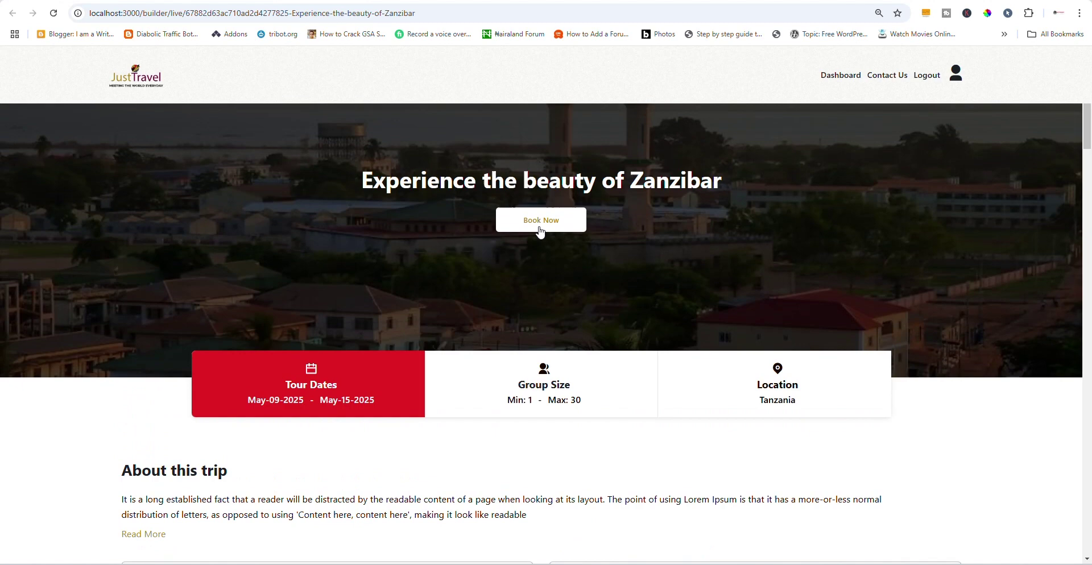
{"action": "left_click", "coordinate": [541, 227]}
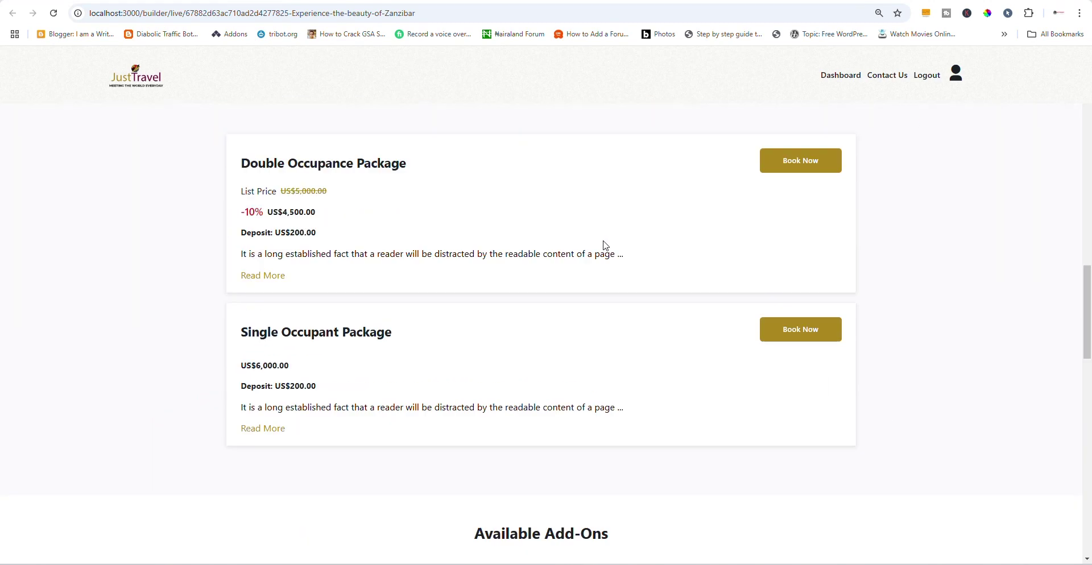
{"action": "left_click", "coordinate": [272, 321]}
{"action": "scroll", "coordinate": [346, 296], "scroll_direction": "down", "scroll_amount": 6}
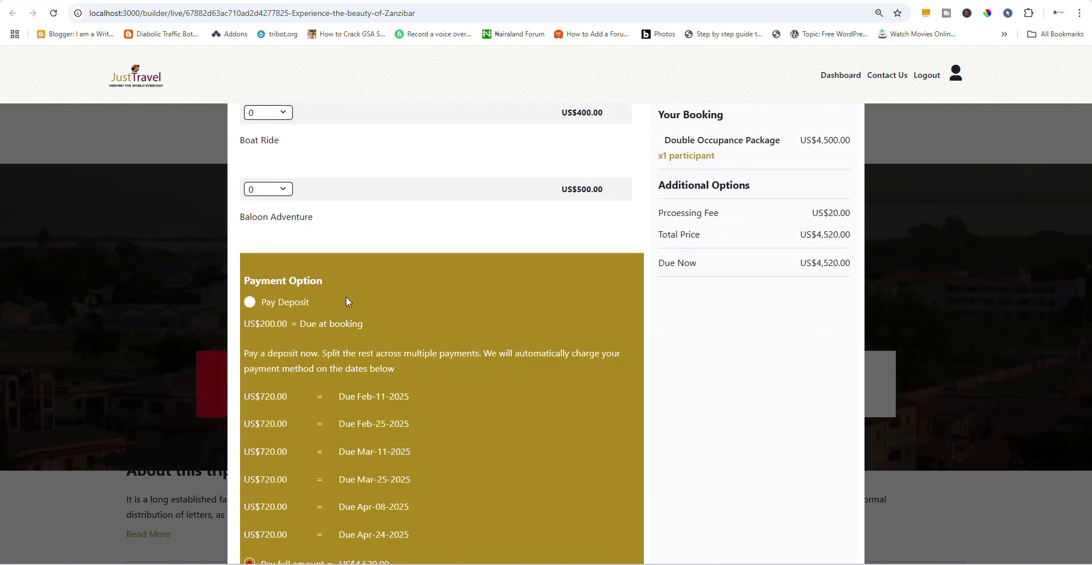
{"action": "left_click", "coordinate": [279, 486]}
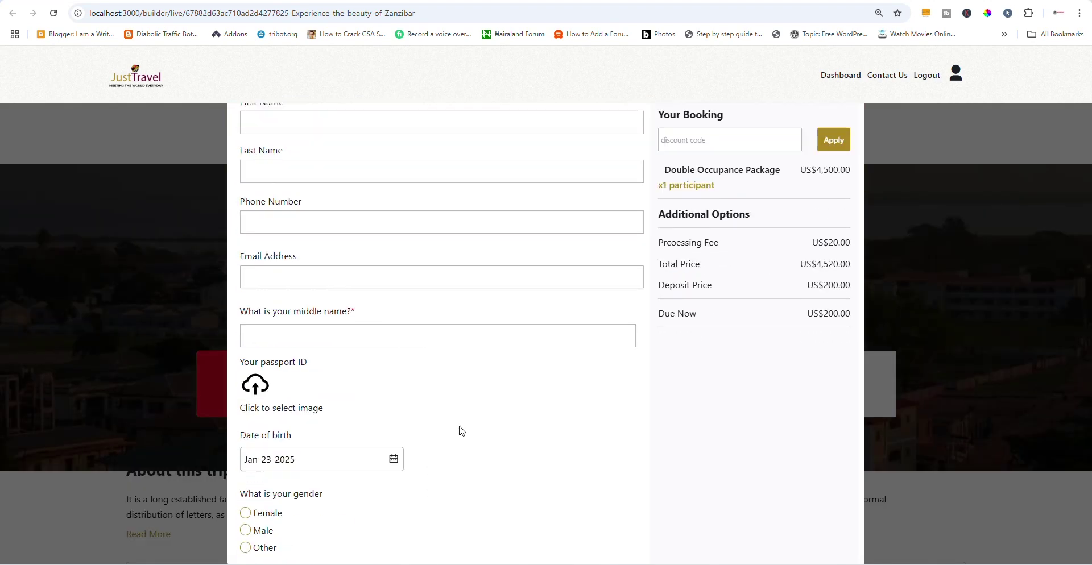
Step: Review the participant form and answer the gender question with Male and the referral question with Facebook, Instagram and Twitter
{"action": "scroll", "coordinate": [458, 429], "scroll_direction": "down", "scroll_amount": 2}
{"action": "scroll", "coordinate": [294, 217], "scroll_direction": "up", "scroll_amount": 3}
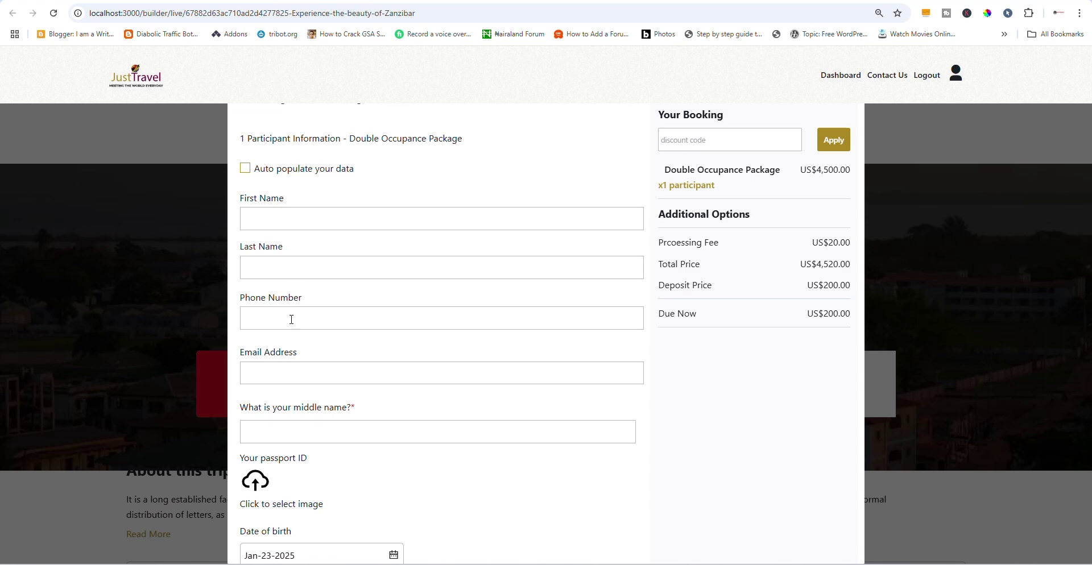
{"action": "scroll", "coordinate": [312, 324], "scroll_direction": "down", "scroll_amount": 2}
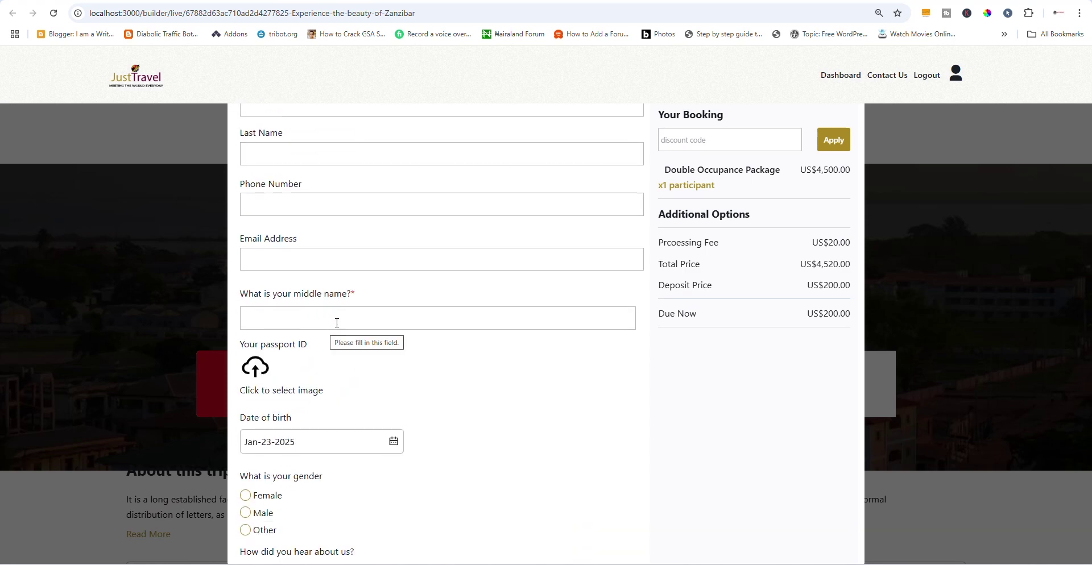
{"action": "scroll", "coordinate": [338, 323], "scroll_direction": "down", "scroll_amount": 2}
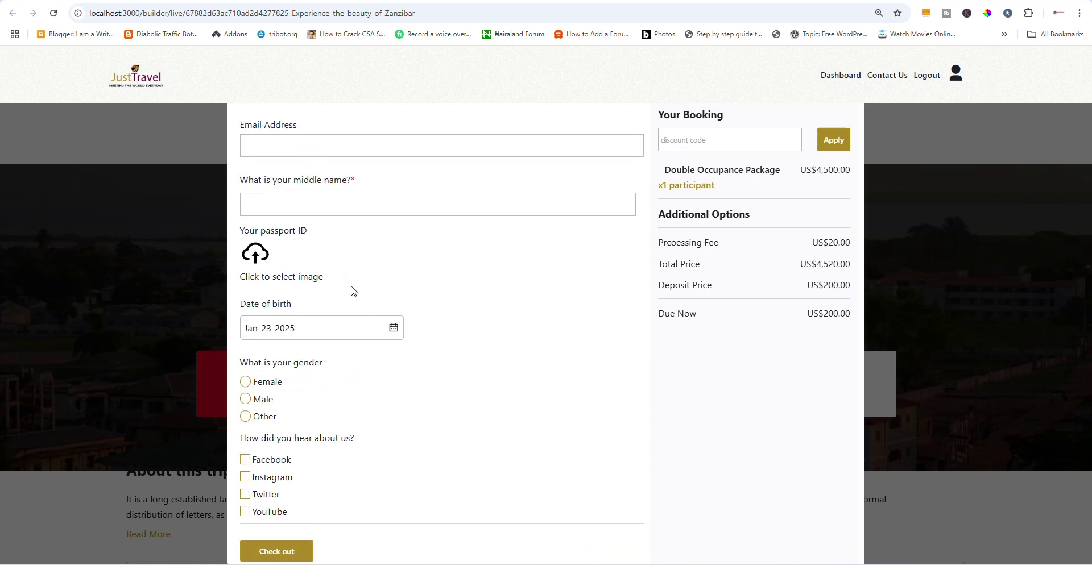
{"action": "left_click", "coordinate": [387, 329]}
{"action": "scroll", "coordinate": [299, 284], "scroll_direction": "down", "scroll_amount": 1}
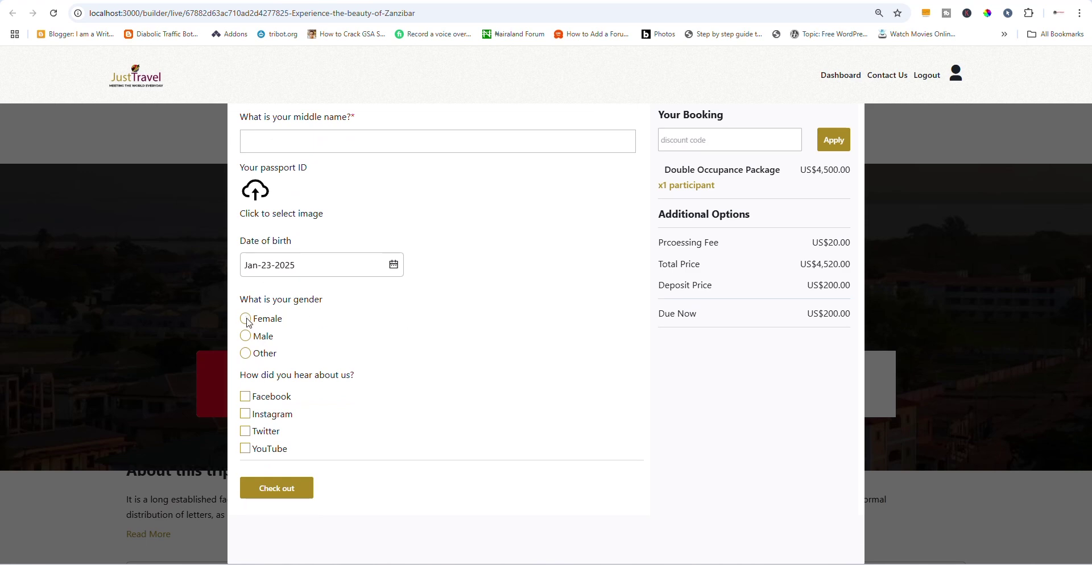
{"action": "left_click", "coordinate": [246, 337]}
{"action": "left_click", "coordinate": [245, 396]}
{"action": "left_click", "coordinate": [245, 413]}
{"action": "left_click", "coordinate": [245, 431]}
{"action": "scroll", "coordinate": [306, 398], "scroll_direction": "up", "scroll_amount": 1}
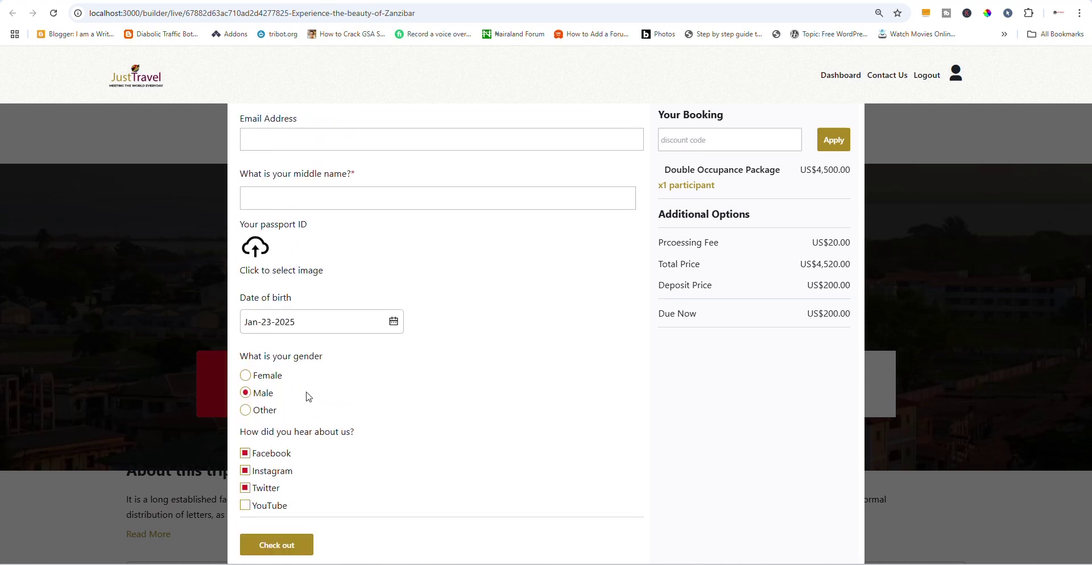
Step: Pick a date of birth and fill in the participant's middle name and auto-populated contact details
{"action": "left_click", "coordinate": [393, 322]}
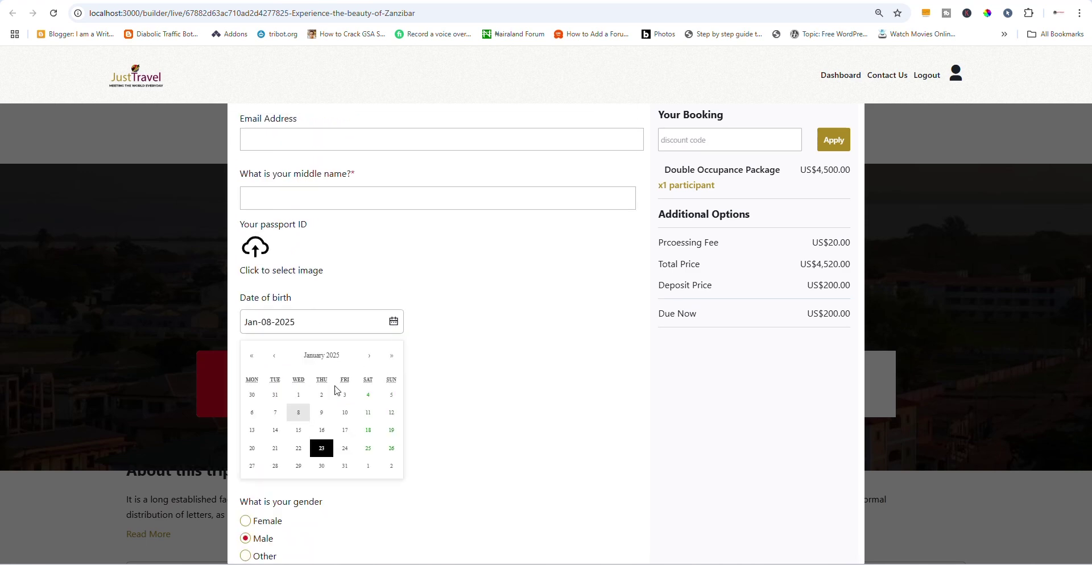
{"action": "left_click", "coordinate": [298, 413]}
{"action": "scroll", "coordinate": [382, 315], "scroll_direction": "up", "scroll_amount": 2}
{"action": "scroll", "coordinate": [382, 315], "scroll_direction": "up", "scroll_amount": 2}
{"action": "left_click", "coordinate": [245, 162]}
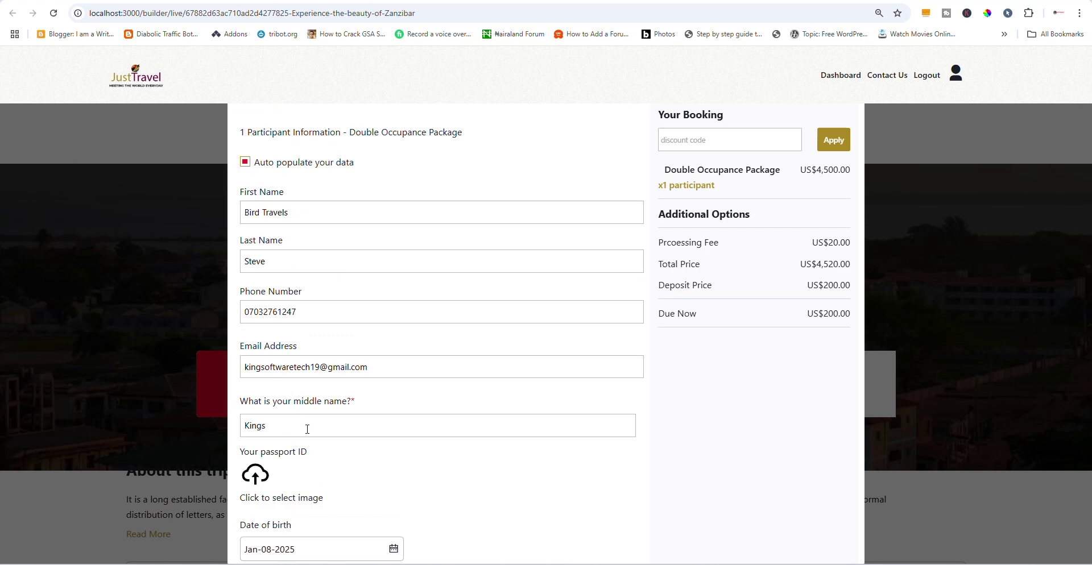
Step: Upload an image as the answer to the "Your passport ID" question
{"action": "scroll", "coordinate": [307, 429], "scroll_direction": "down", "scroll_amount": 2}
{"action": "left_click", "coordinate": [255, 360]}
{"action": "left_click", "coordinate": [256, 151]}
{"action": "left_click", "coordinate": [449, 260]}
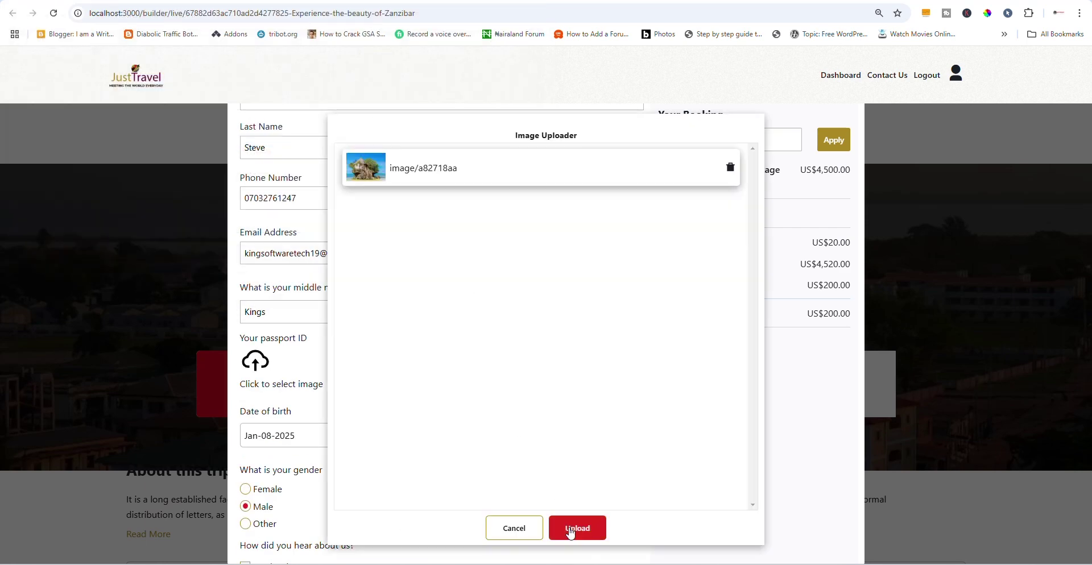
{"action": "left_click", "coordinate": [570, 529]}
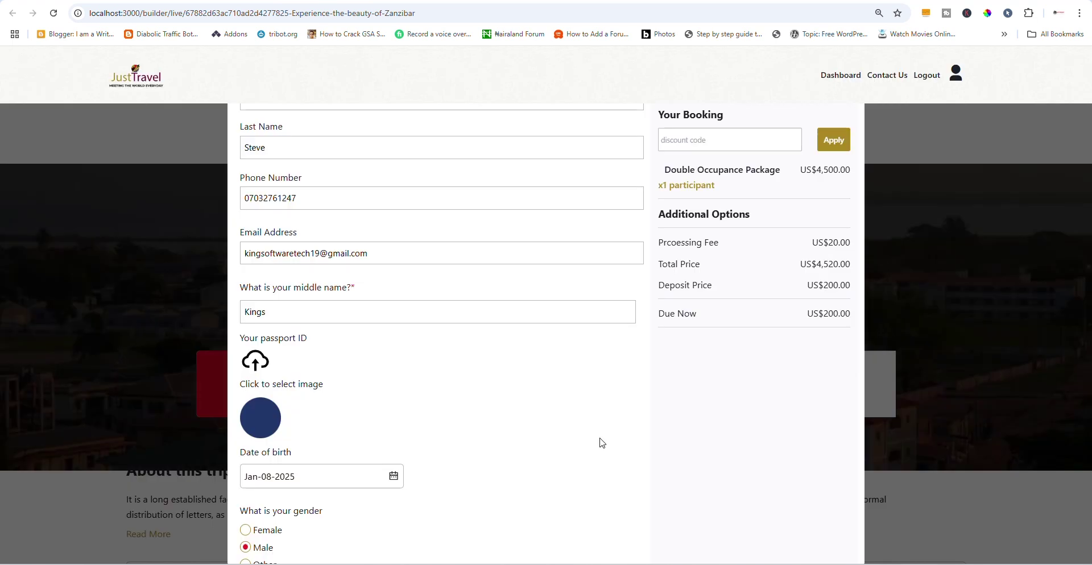
Step: Clear the required middle name and try to check out without it
{"action": "scroll", "coordinate": [360, 421], "scroll_direction": "down", "scroll_amount": 5}
{"action": "scroll", "coordinate": [393, 404], "scroll_direction": "up", "scroll_amount": 4}
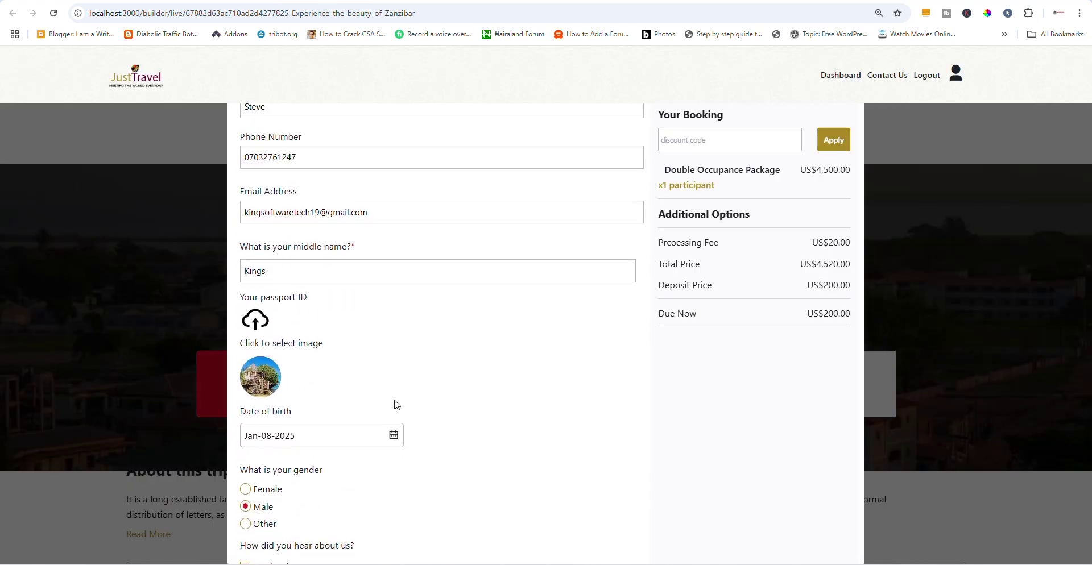
{"action": "key", "text": "BackSpace"}
{"action": "key", "text": "BackSpace"}
{"action": "key", "text": "BackSpace"}
{"action": "key", "text": "BackSpace"}
{"action": "key", "text": "BackSpace"}
{"action": "scroll", "coordinate": [352, 259], "scroll_direction": "down", "scroll_amount": 3}
{"action": "left_click", "coordinate": [283, 491]}
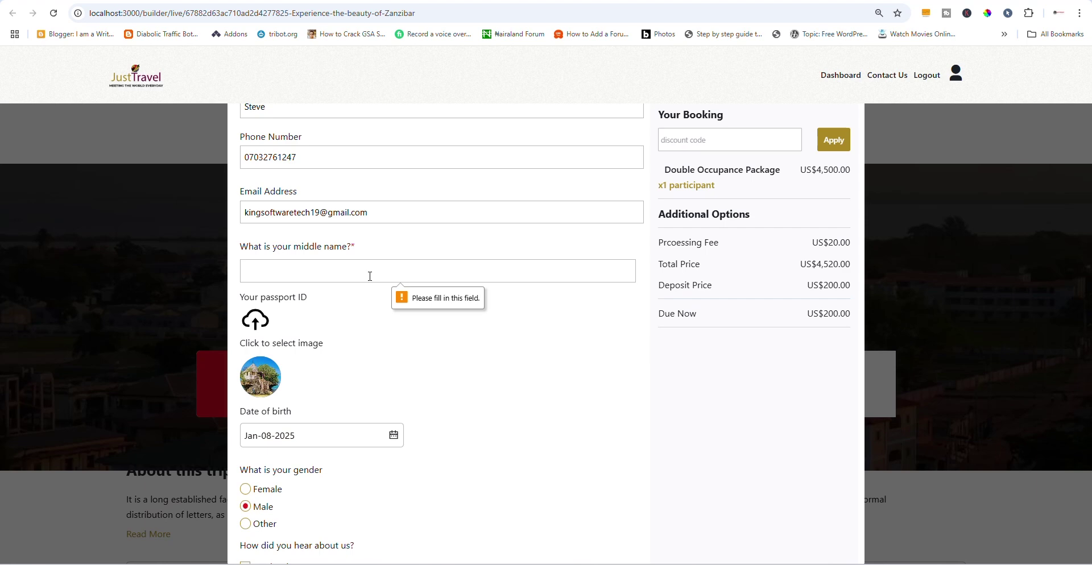
Step: Enter the participant's middle name and complete the checkout by paying with the saved Mastercard
{"action": "type", "text": "kings"}
{"action": "scroll", "coordinate": [416, 308], "scroll_direction": "down", "scroll_amount": 3}
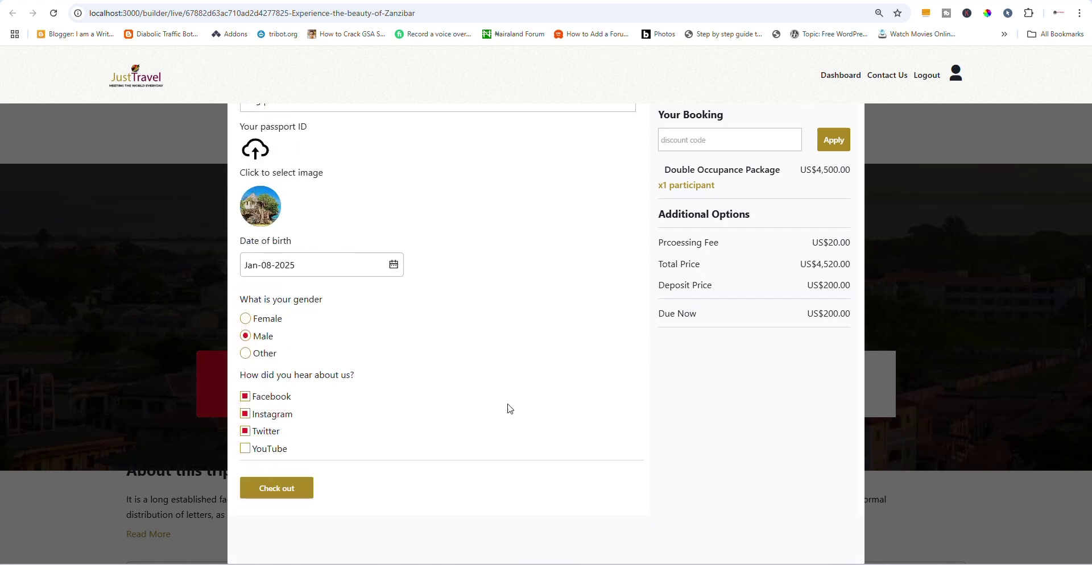
{"action": "left_click", "coordinate": [281, 490]}
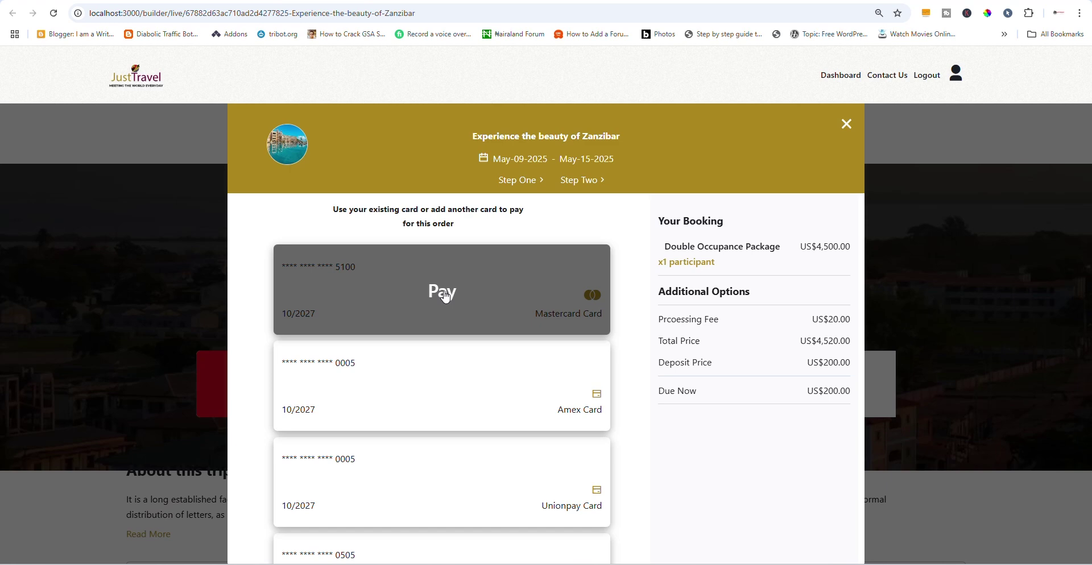
{"action": "left_click", "coordinate": [446, 296]}
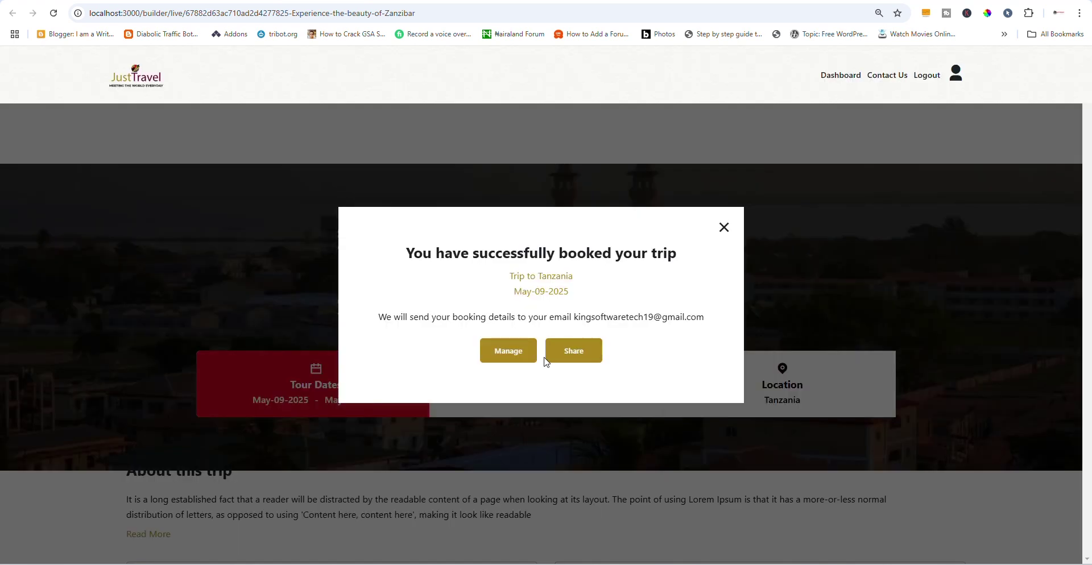
{"action": "left_click", "coordinate": [725, 229]}
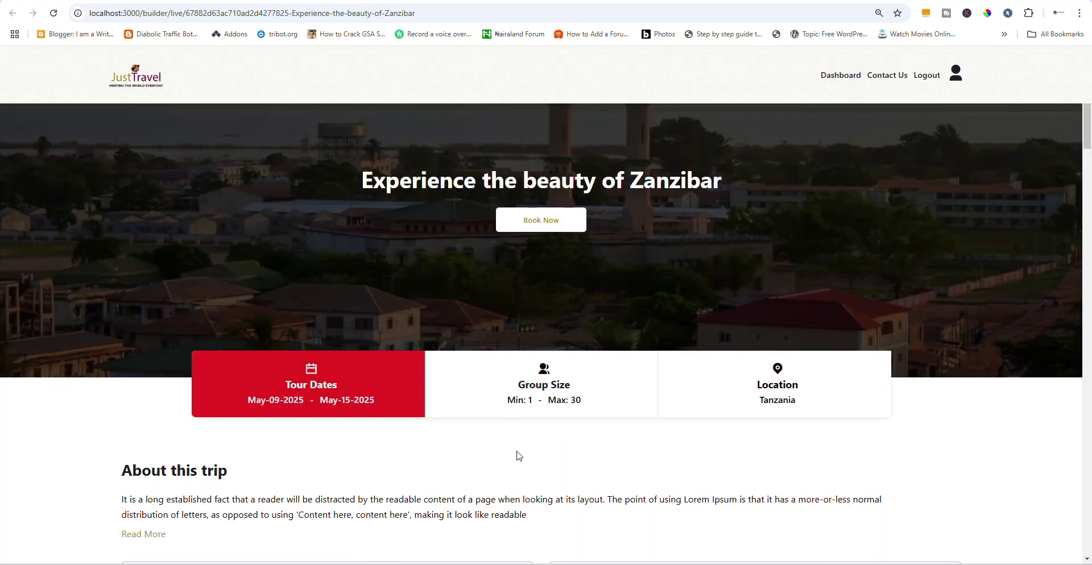